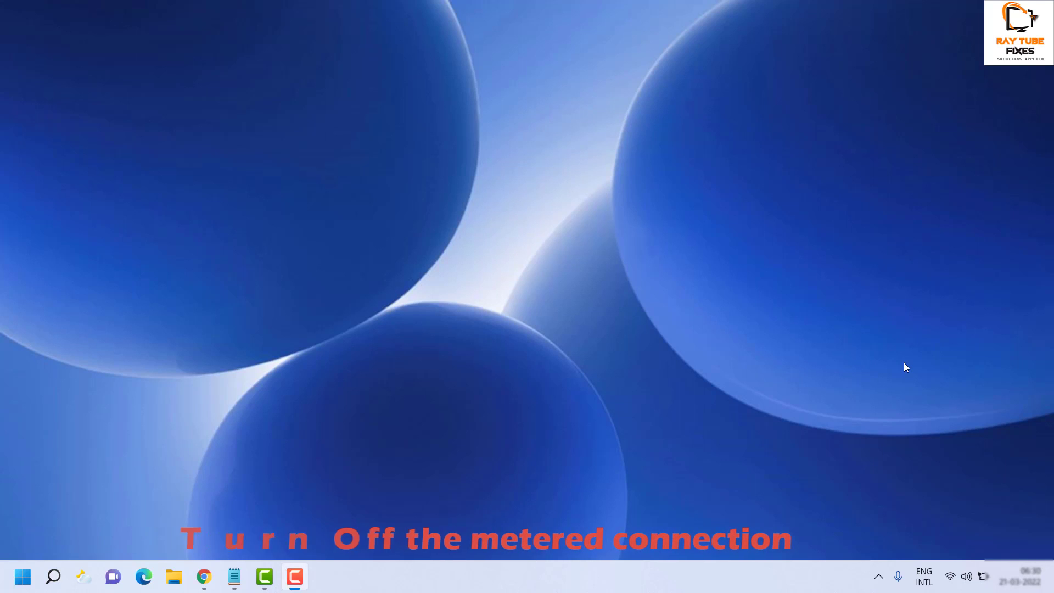
Step: Open the Ethernet page of the Network & internet settings and leave its Metered connection option switched off
right_click(23, 583)
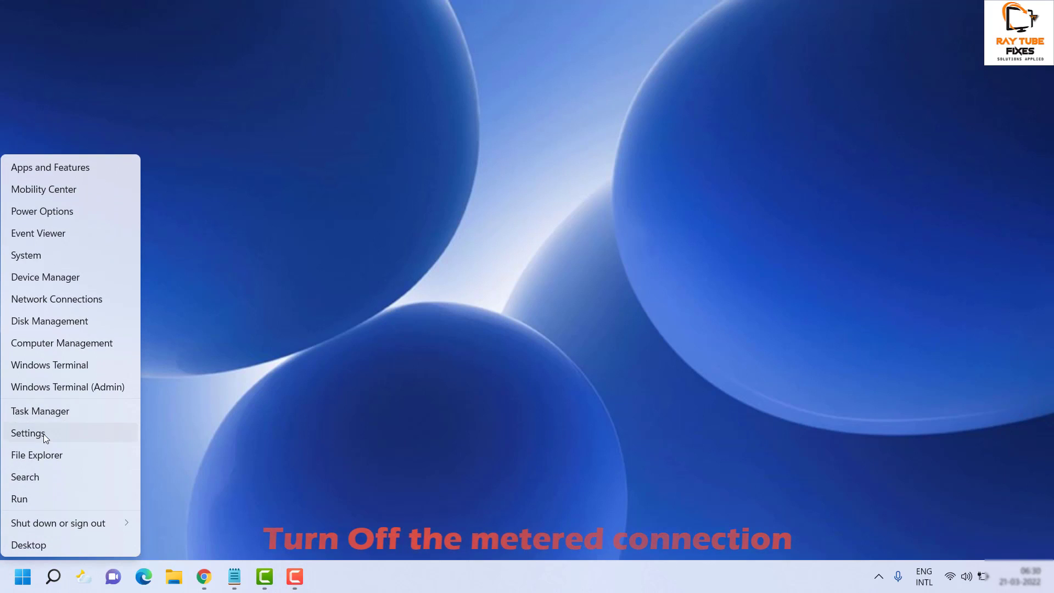
click(44, 433)
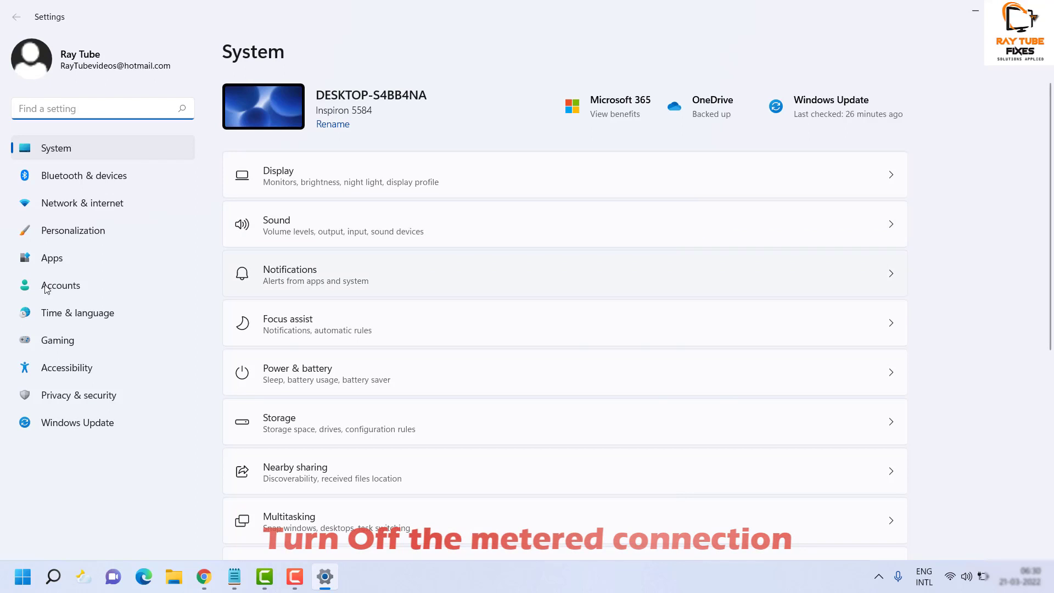
click(83, 213)
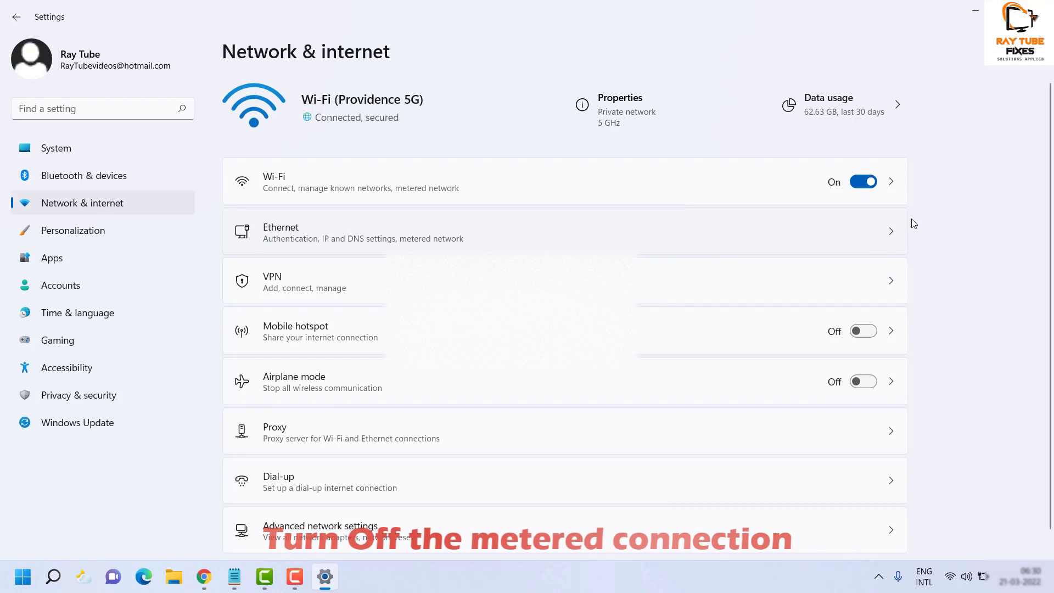
click(882, 240)
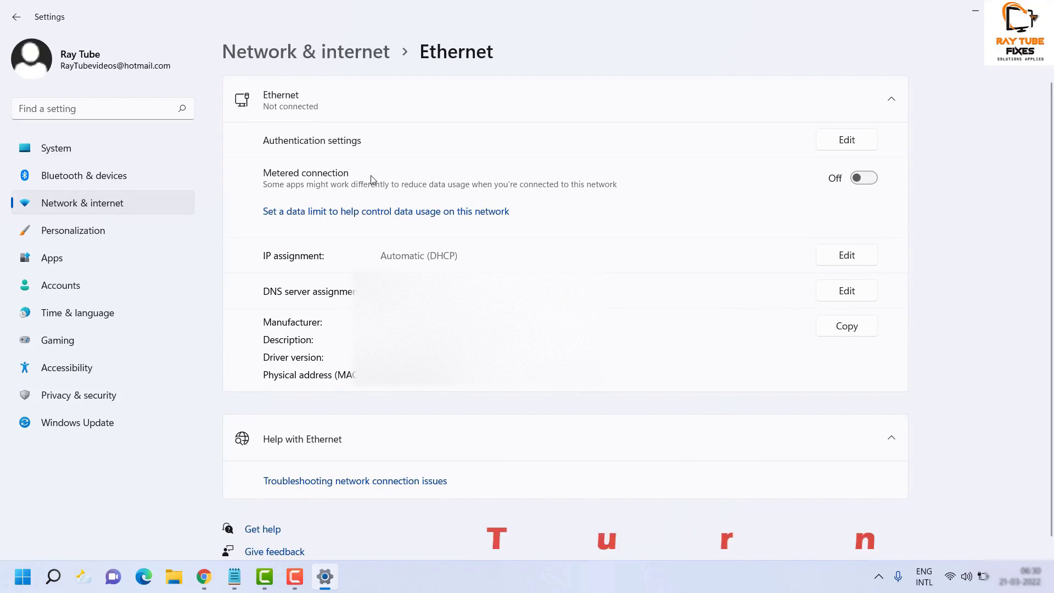
click(863, 186)
click(861, 187)
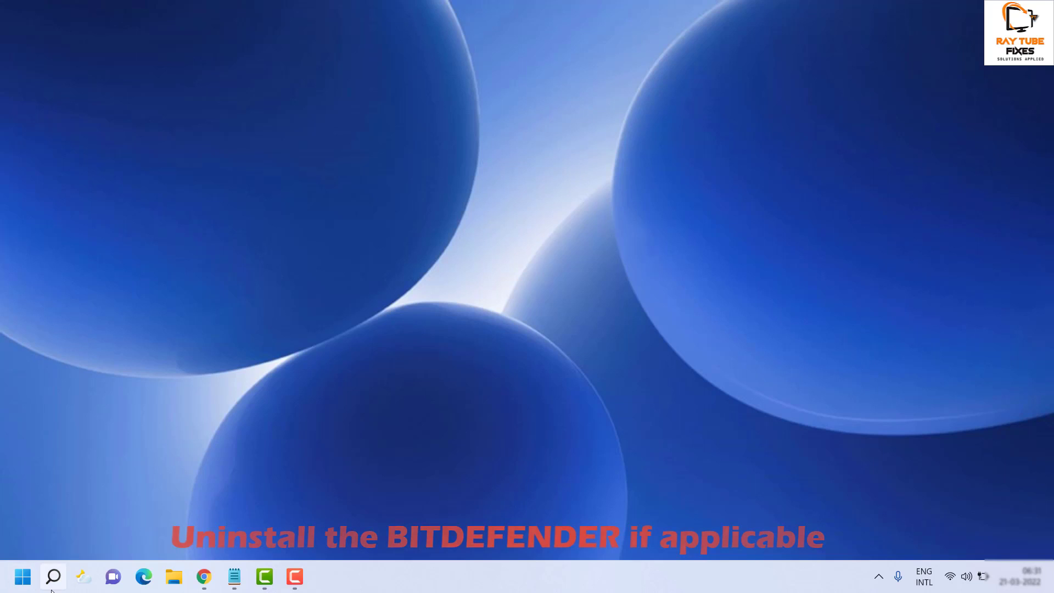
Step: Search Windows for appwiz.cpl and open the matching control panel item
mouse_move(58, 578)
key(super)
key(super)
click(54, 577)
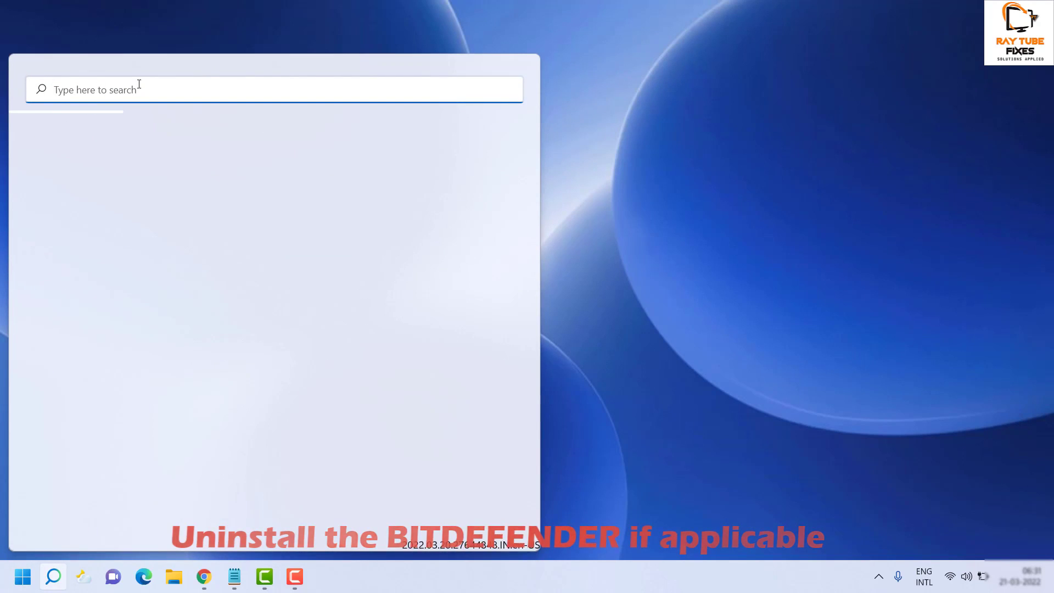
text(ap)
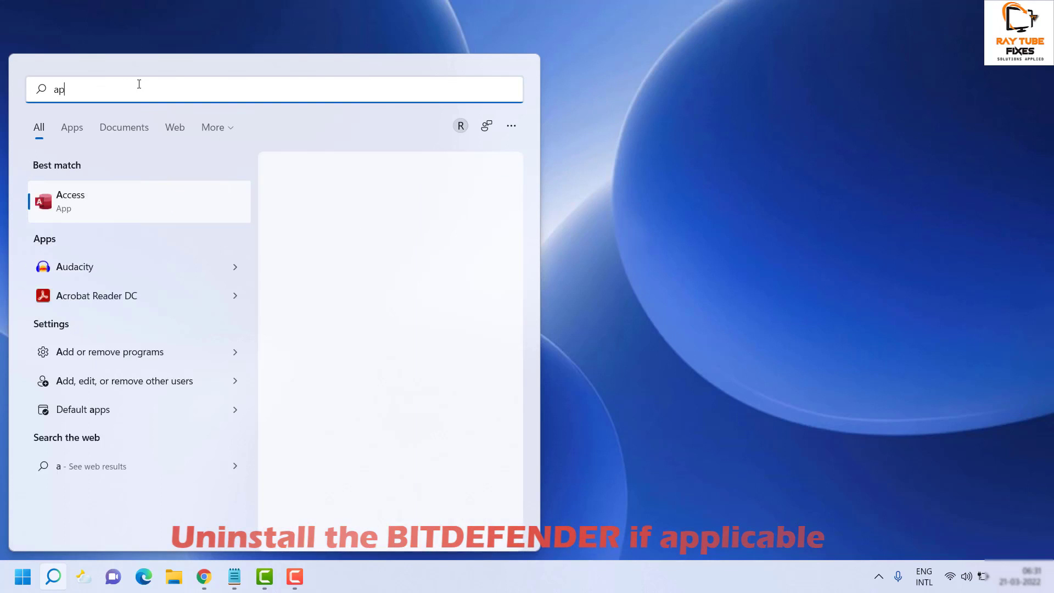
text(pwi)
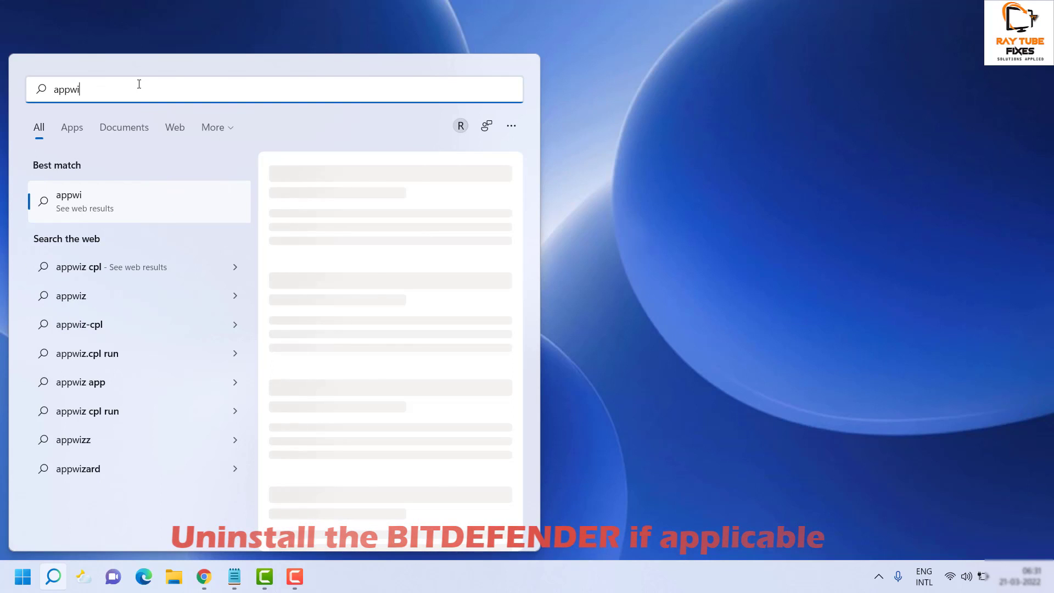
text(z.)
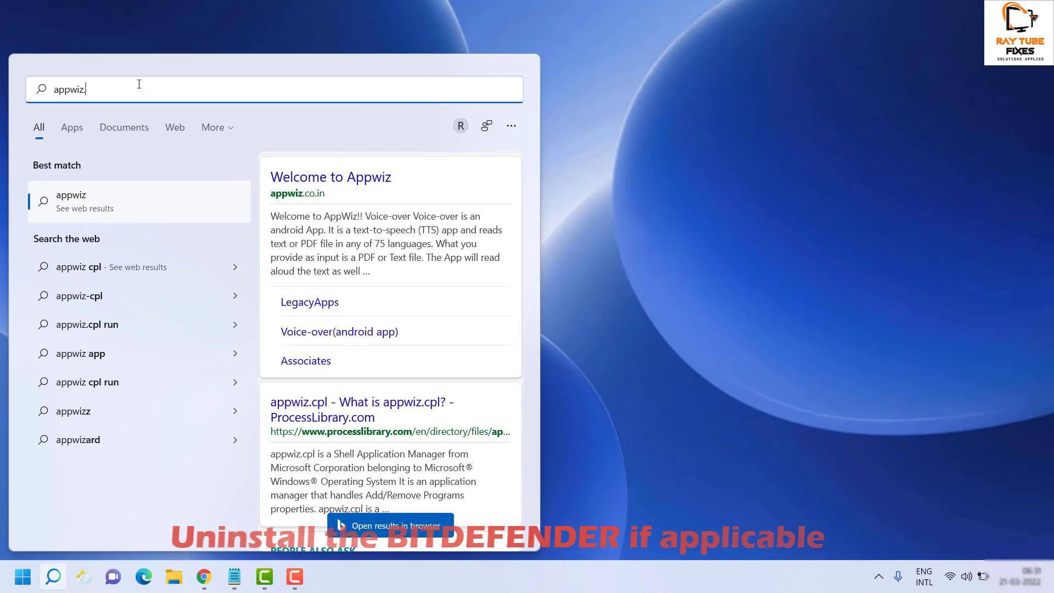
text(cpl)
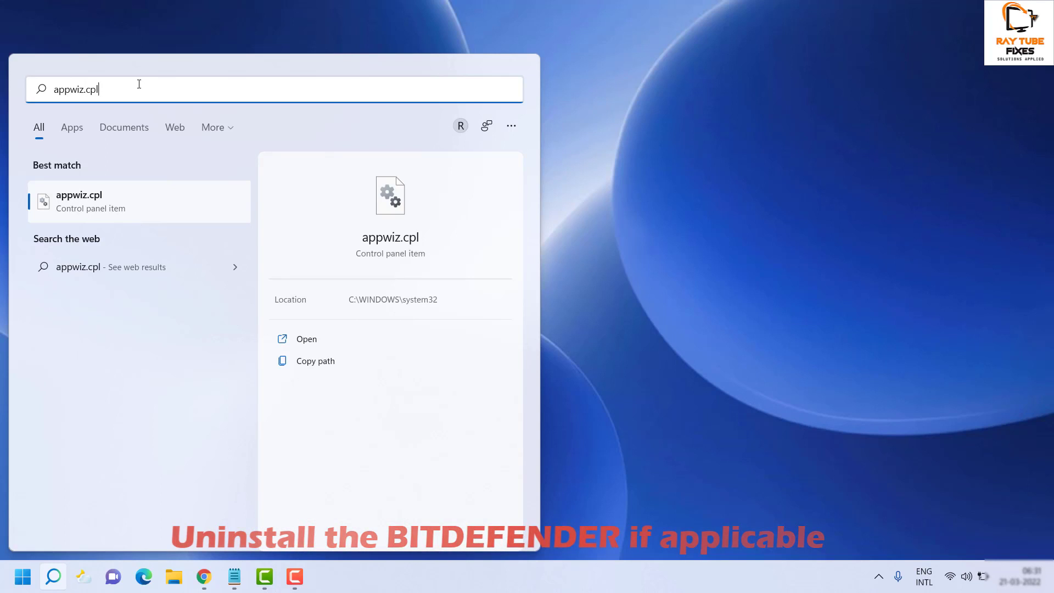
click(415, 240)
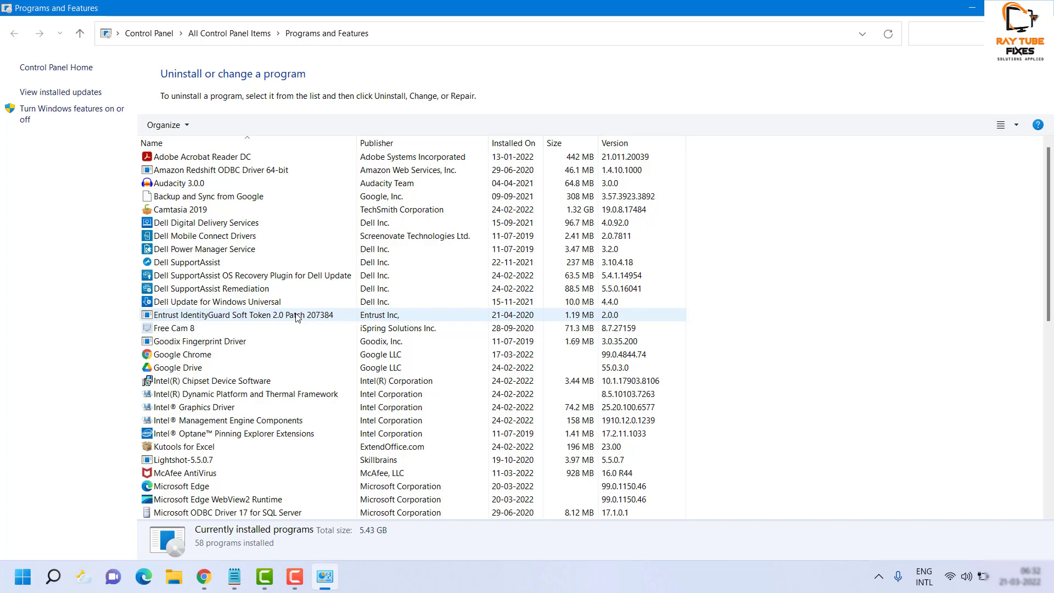
Step: Check the installed programs list for Bitdefender and close Programs and Features
scroll(297, 318, down, 8)
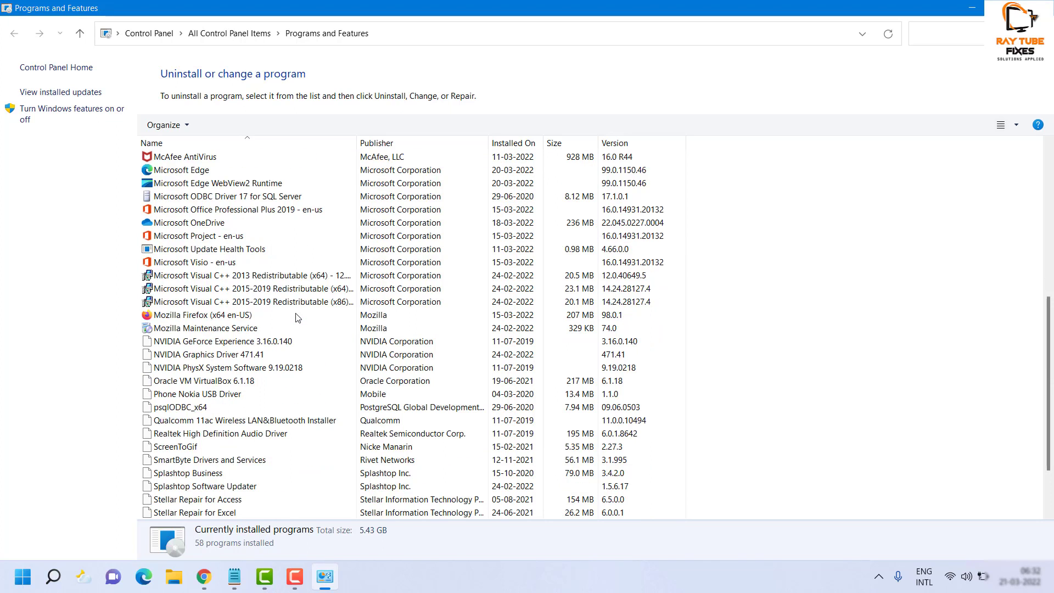
scroll(150, 294, up, 8)
click(188, 262)
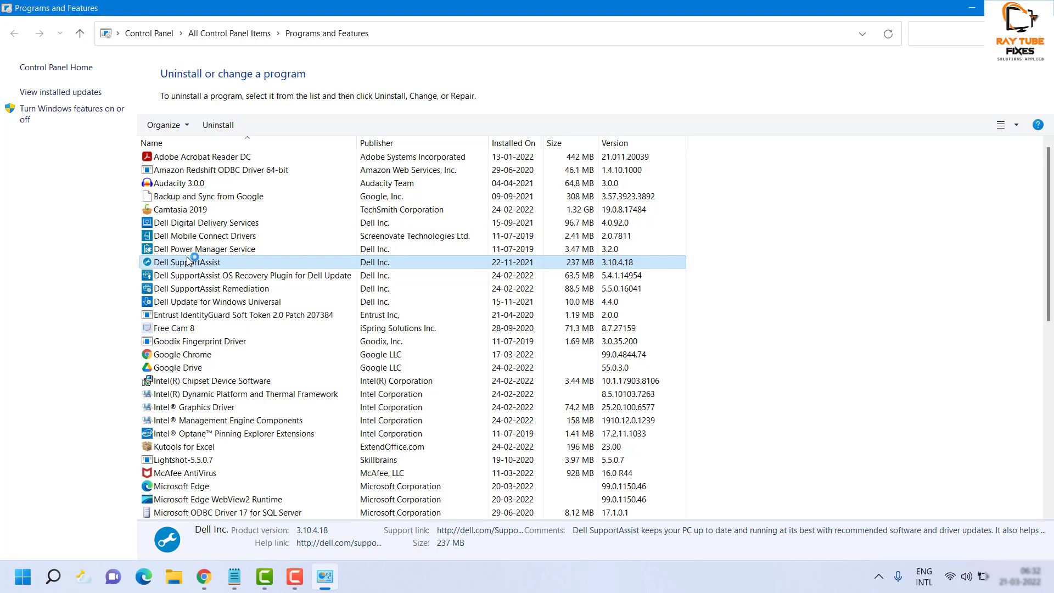
scroll(219, 332, down, 5)
scroll(219, 336, up, 5)
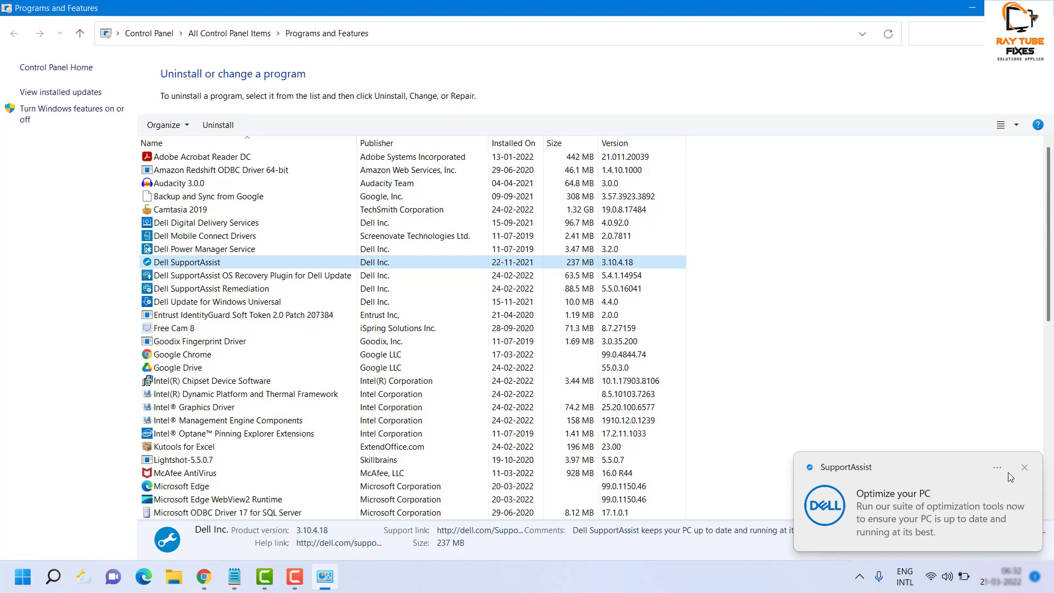
click(1024, 467)
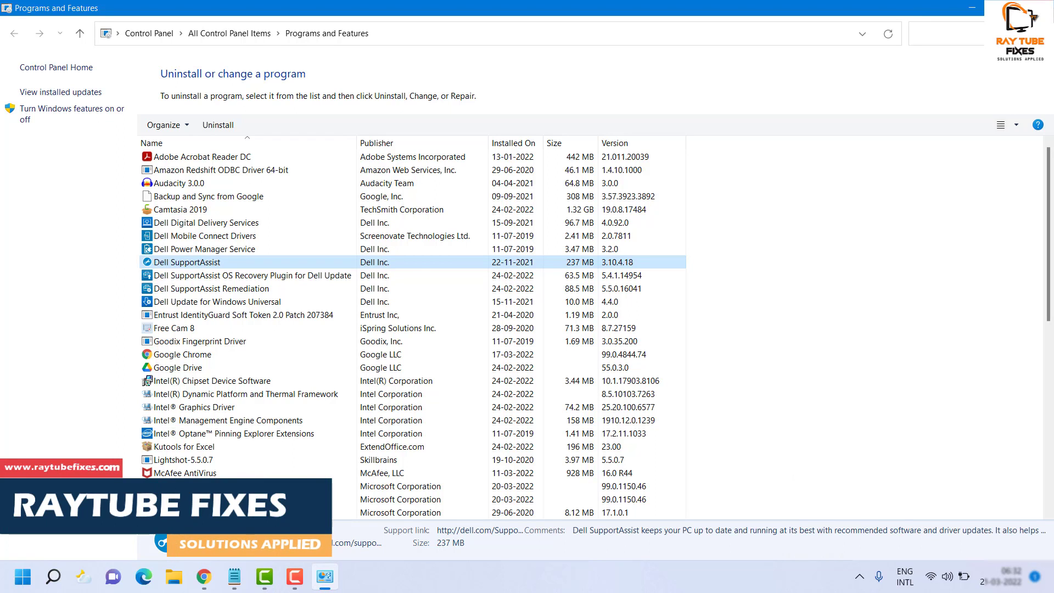
click(1040, 8)
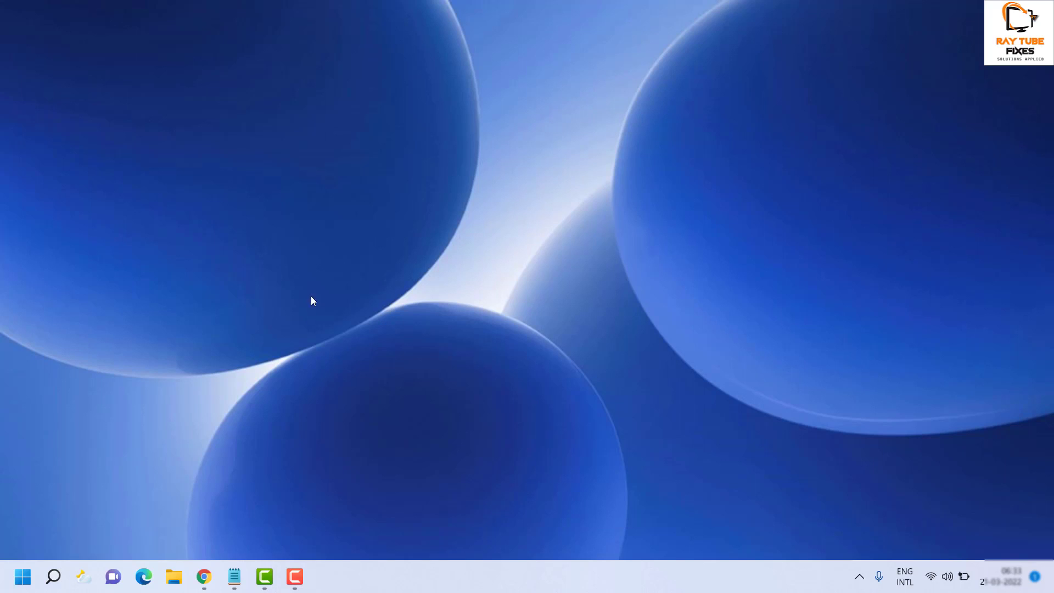
Step: Search Windows for "powers" and launch Windows PowerShell as administrator
click(56, 575)
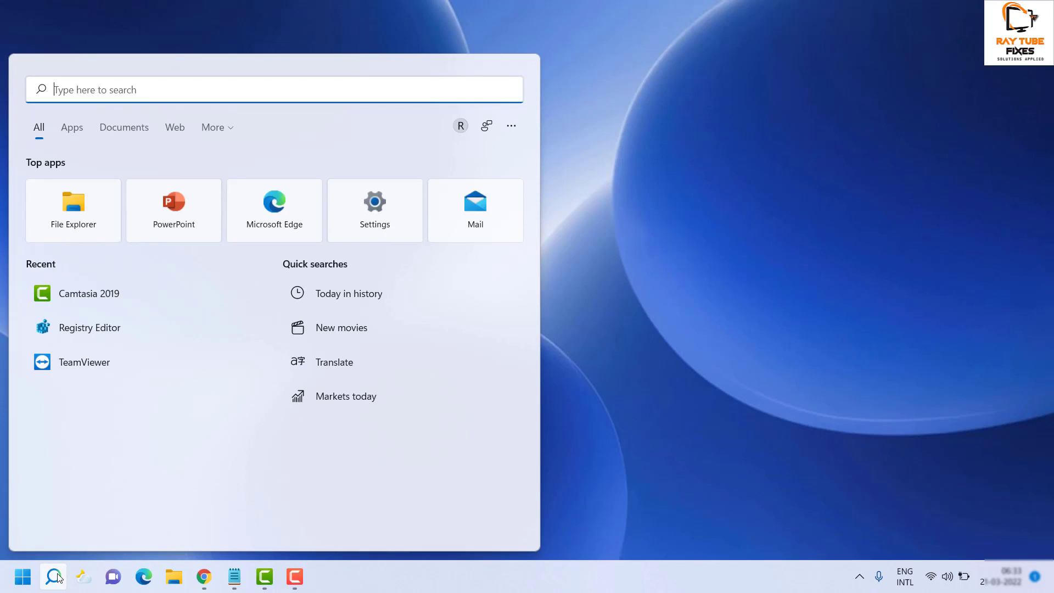
text(power)
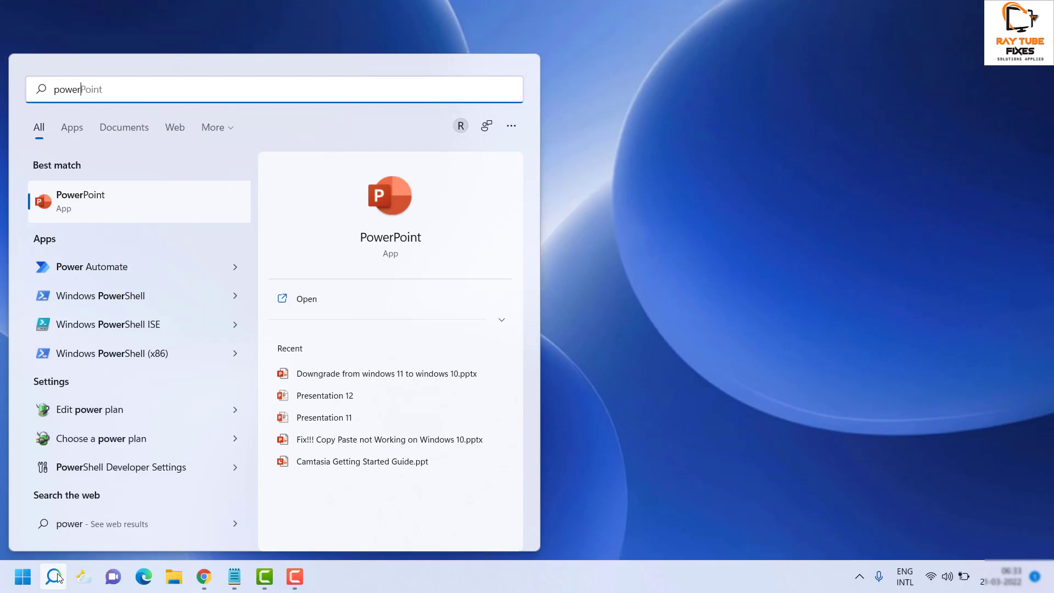
text(s)
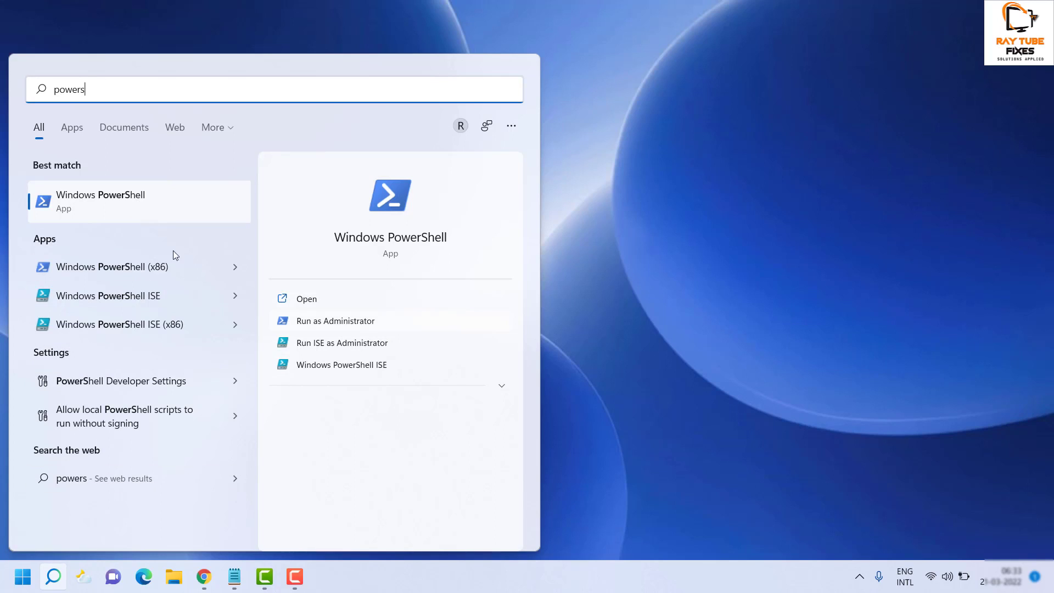
click(147, 208)
right_click(147, 209)
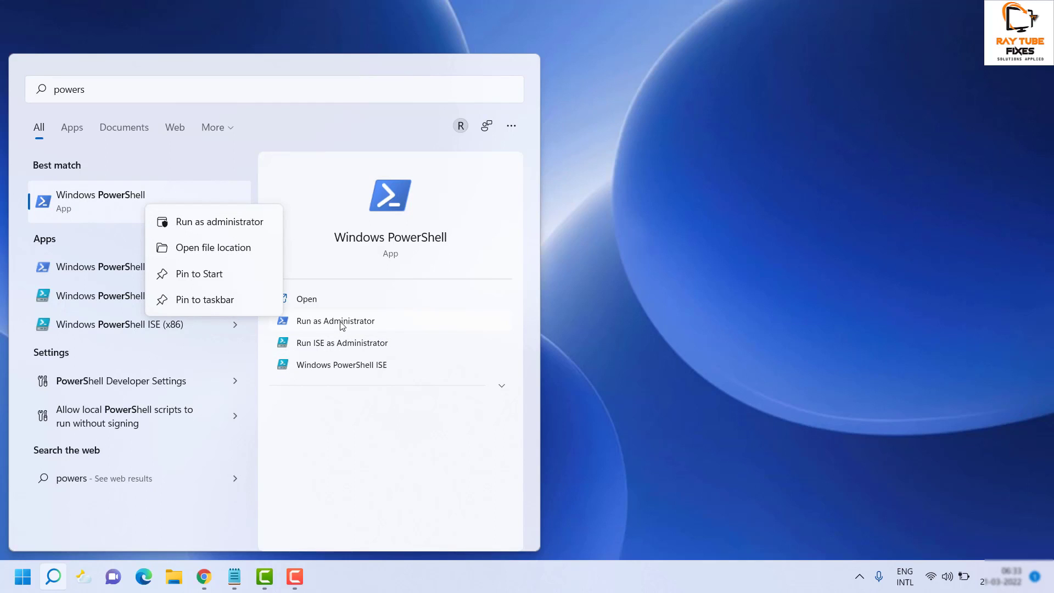
click(221, 222)
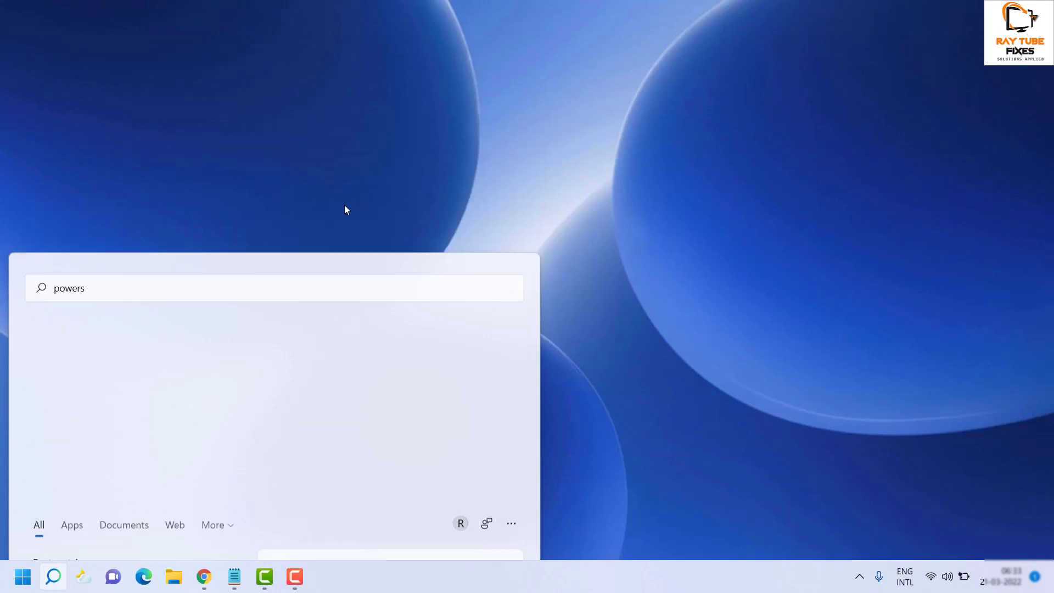
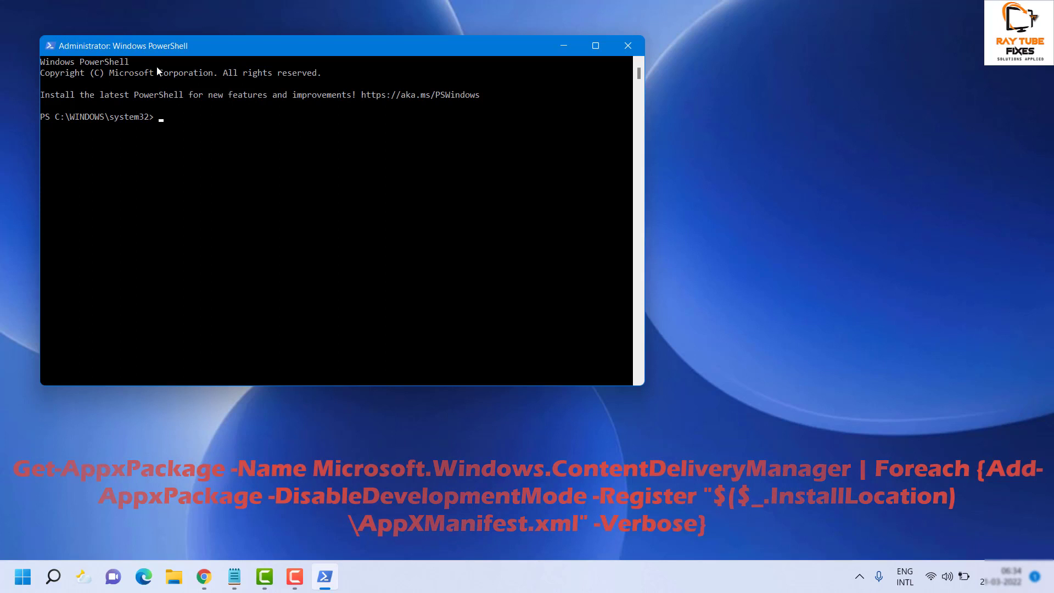
Step: Run Get-AppxPackage -Name Microsoft.Windows.ContentDeliveryManager | Foreach {Add-AppxPackage -DisableDevelopmentMode -Register "$($_.InstallLocation)\AppXManifest.xml" -Verbose} from the clipboard and close PowerShell
right_click(194, 51)
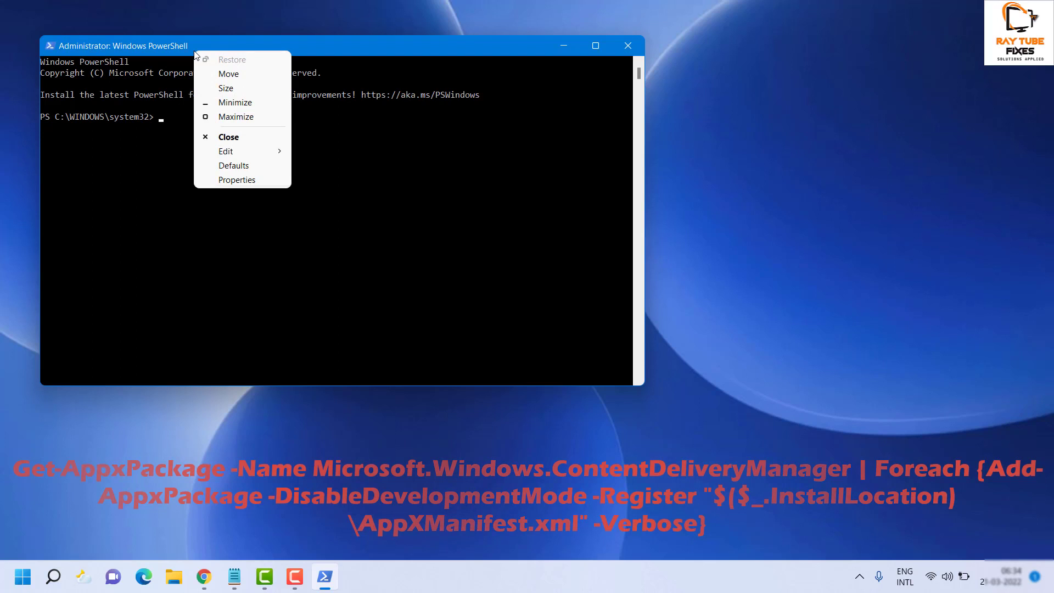
mouse_move(260, 157)
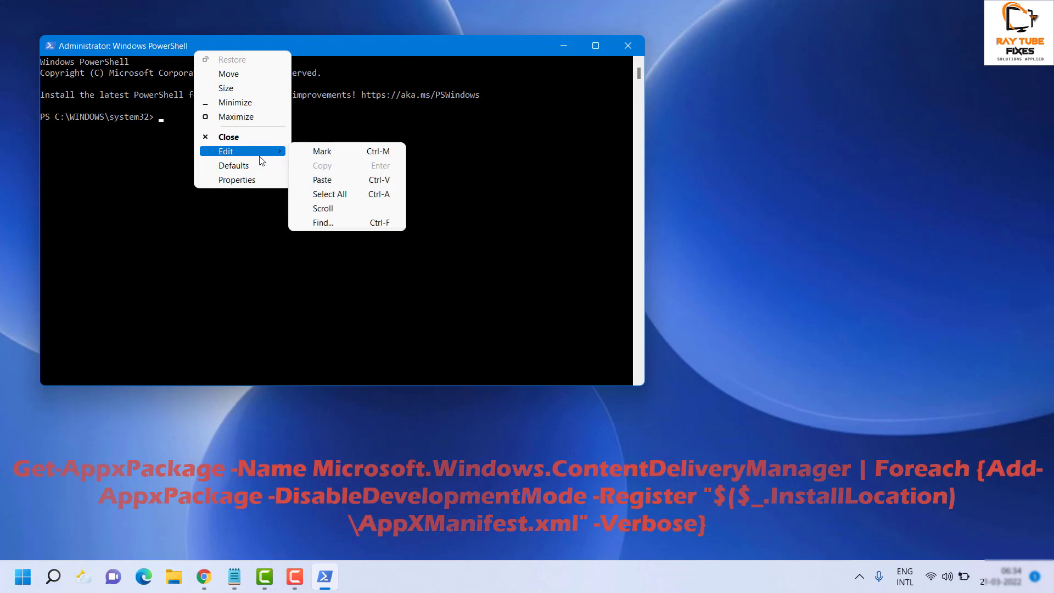
click(323, 180)
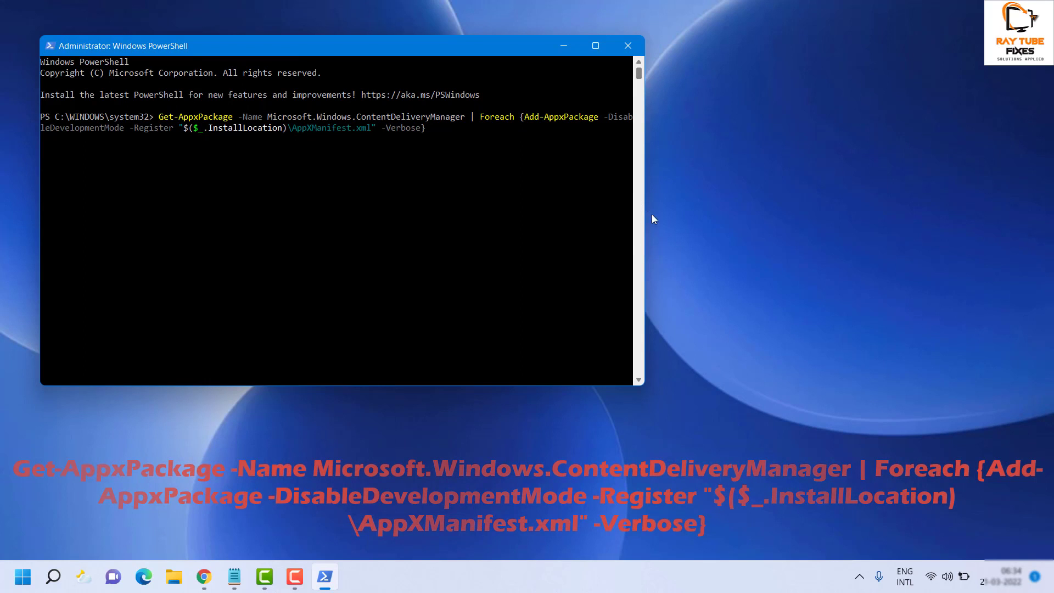
drag(645, 209, 896, 218)
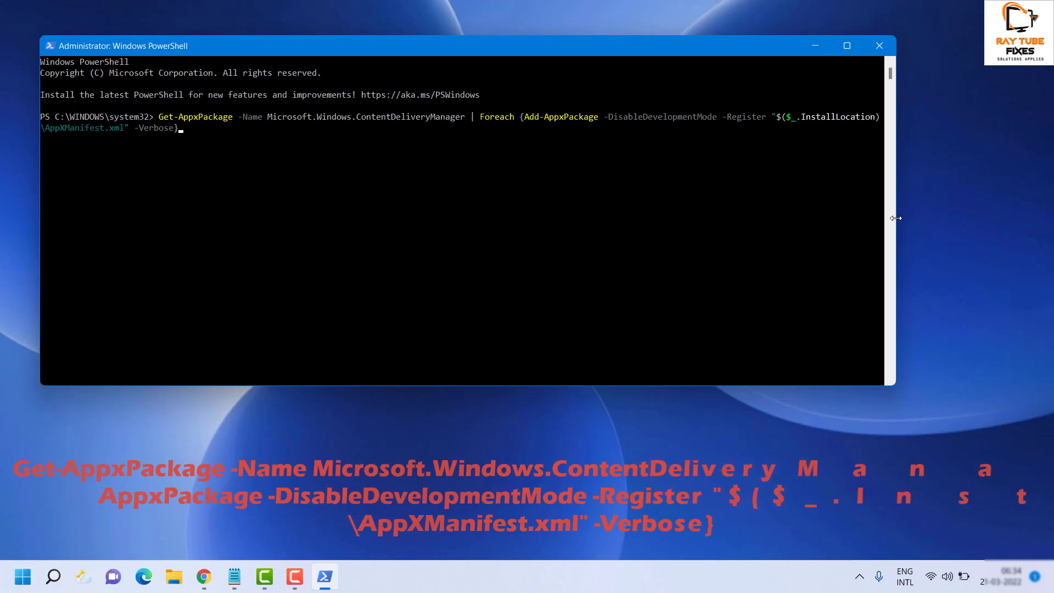
key(Return)
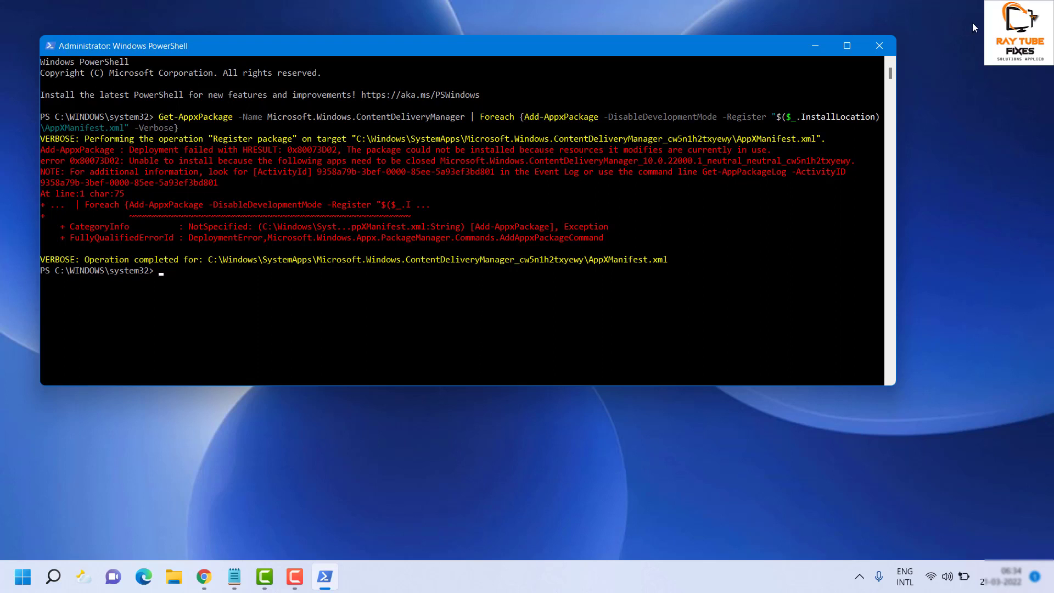
click(879, 49)
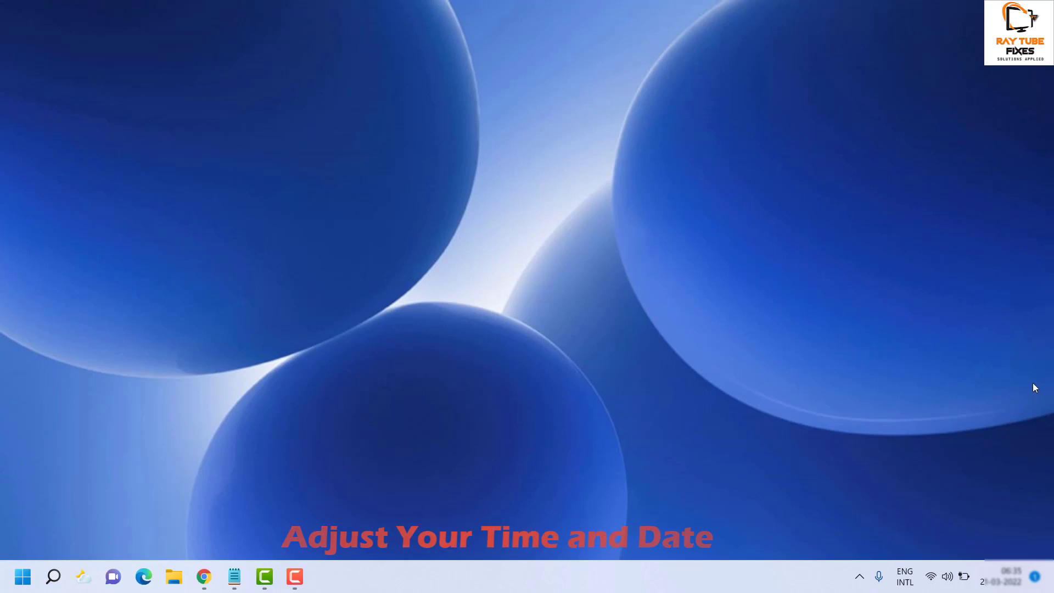
Step: Open the Date & time settings and review the automatic time, time zone and synchronization options
right_click(1007, 583)
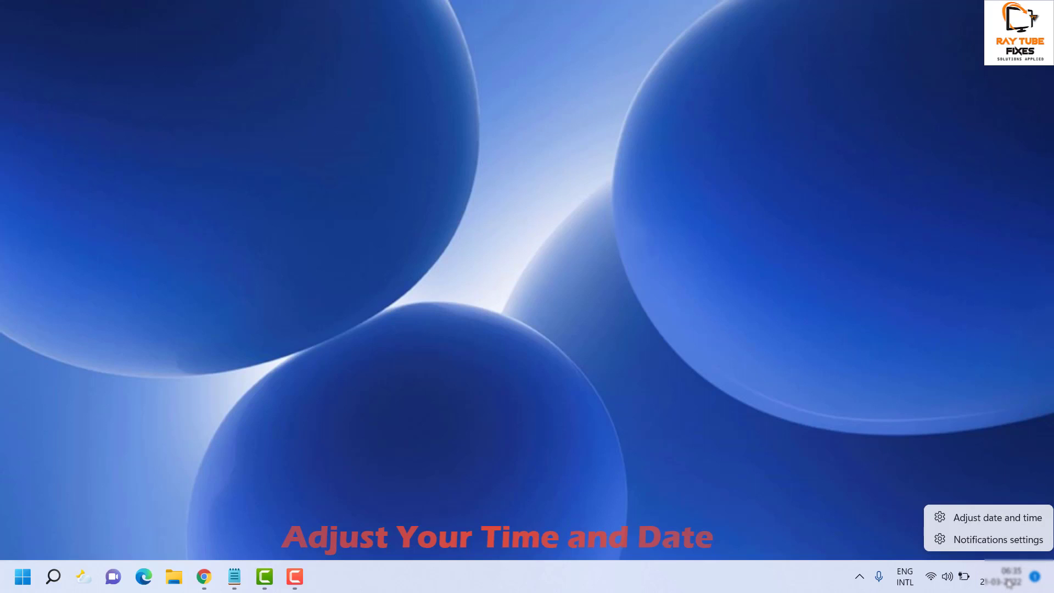
click(974, 516)
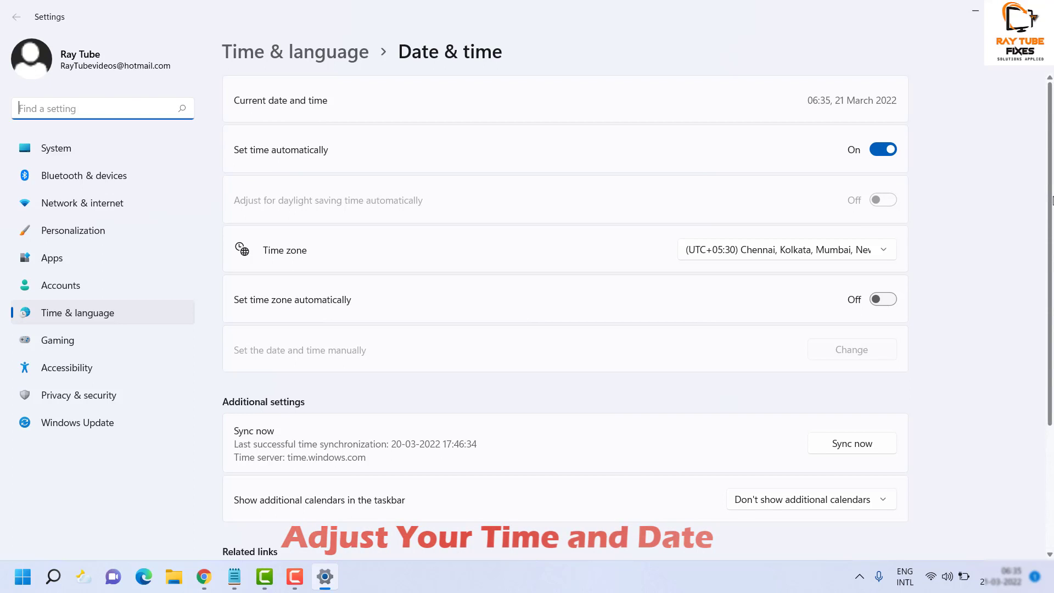
scroll(1052, 247, down, 2)
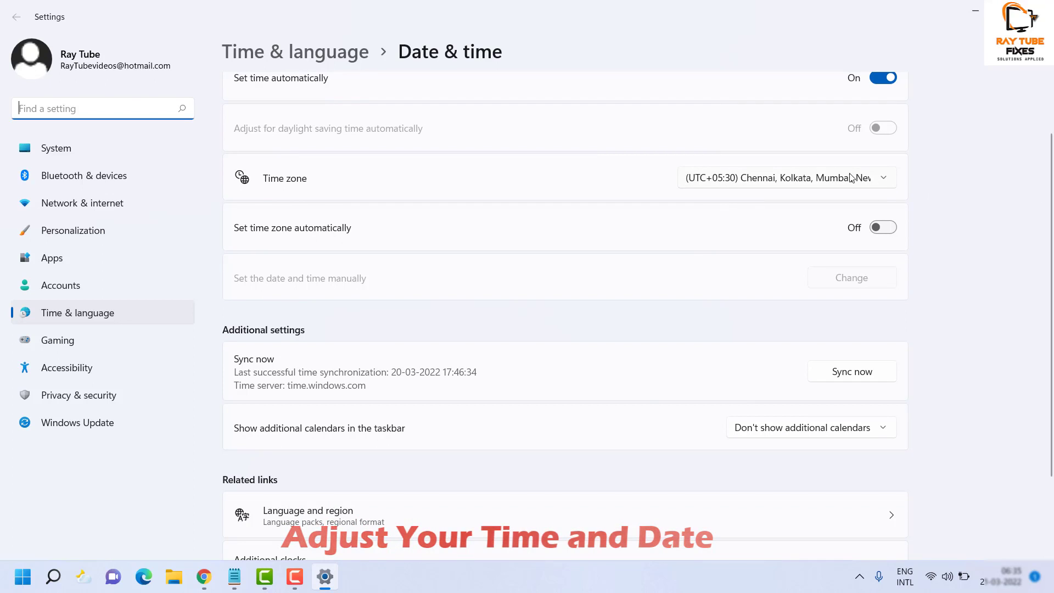
click(884, 181)
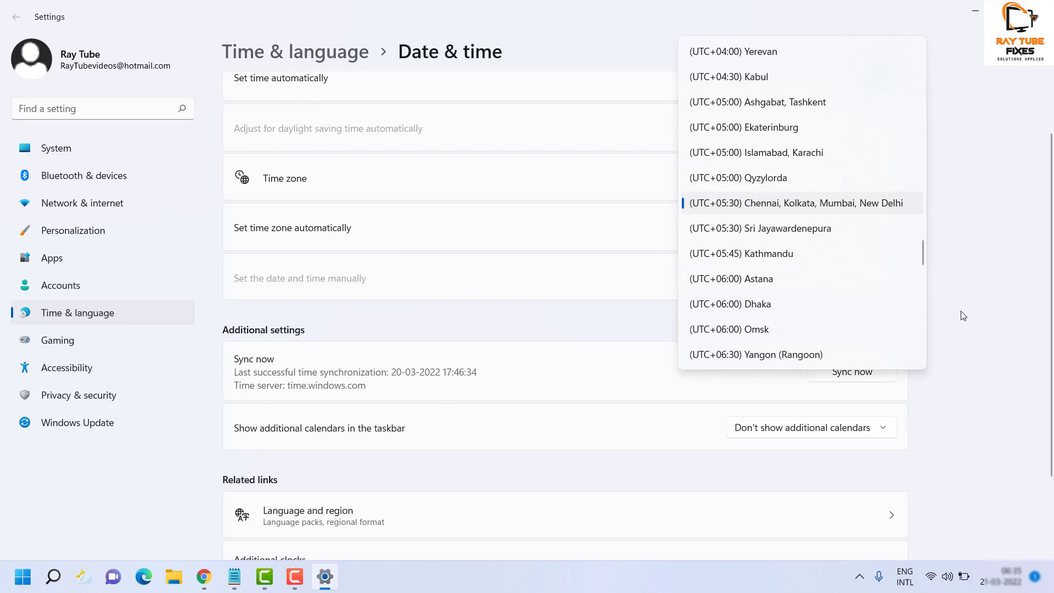
click(966, 249)
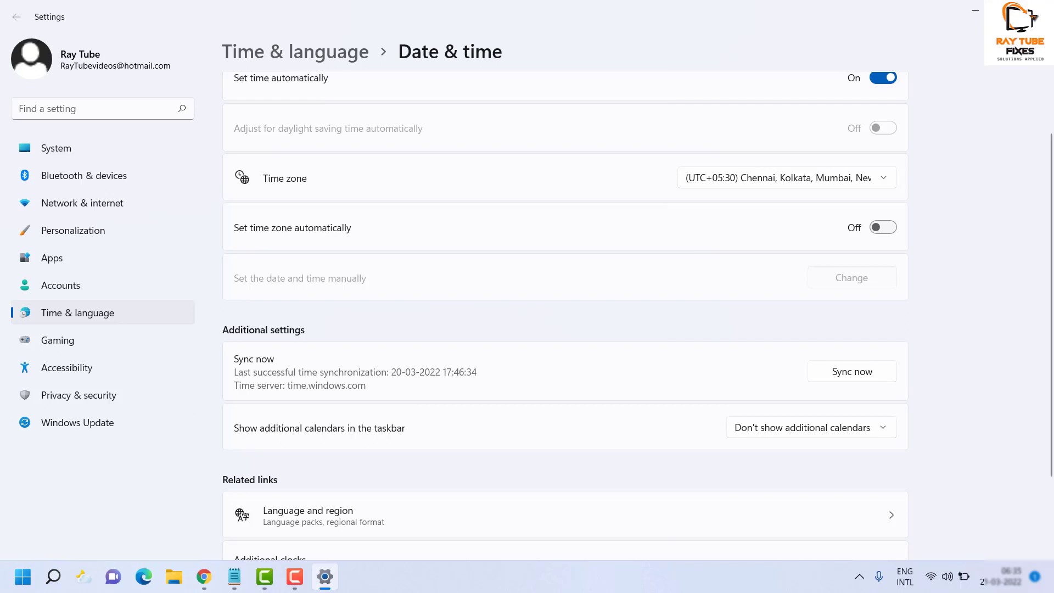
scroll(835, 202, down, 1)
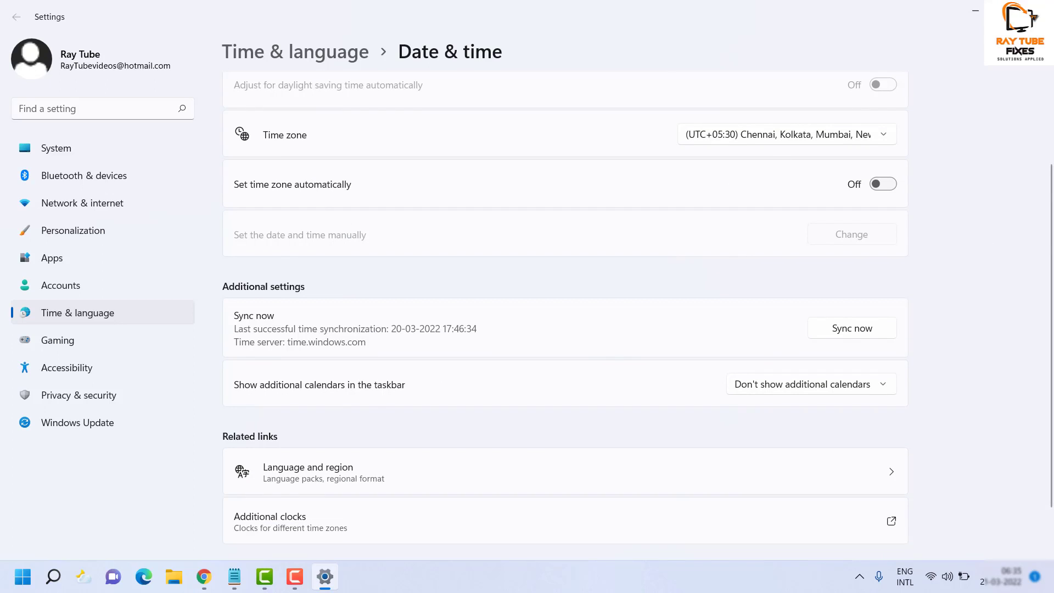
scroll(1052, 297, down, 2)
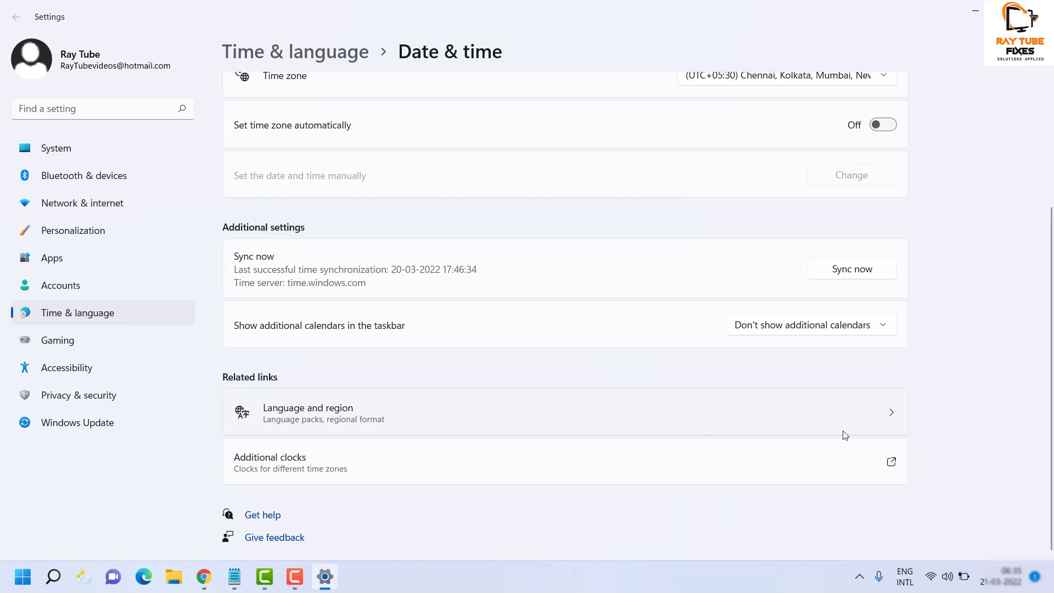
Step: Open the Language & region settings, review the available regional formats without changing the selection, and close Settings
click(885, 414)
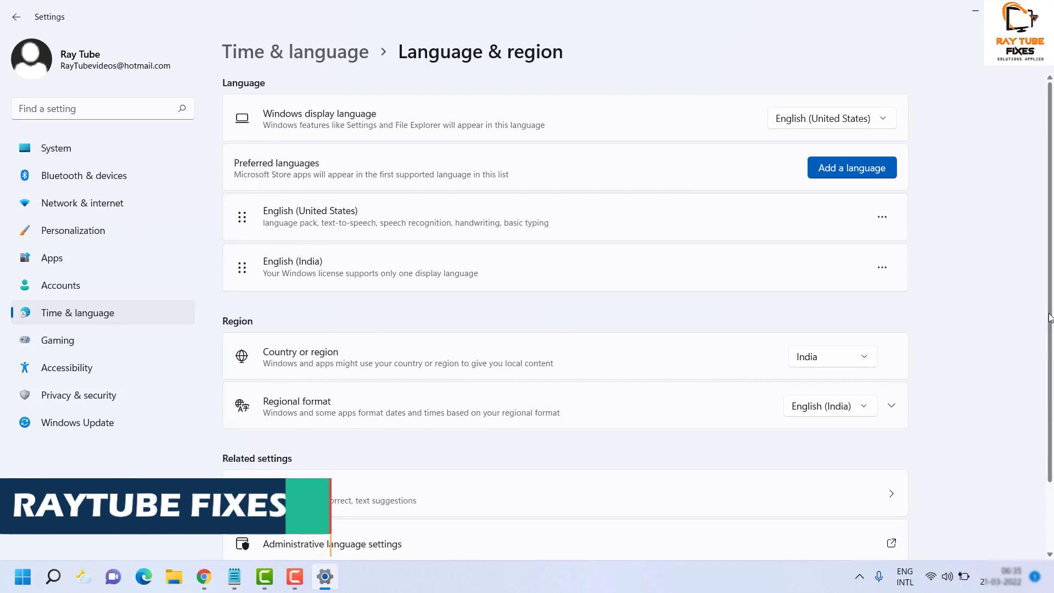
scroll(907, 328, down, 2)
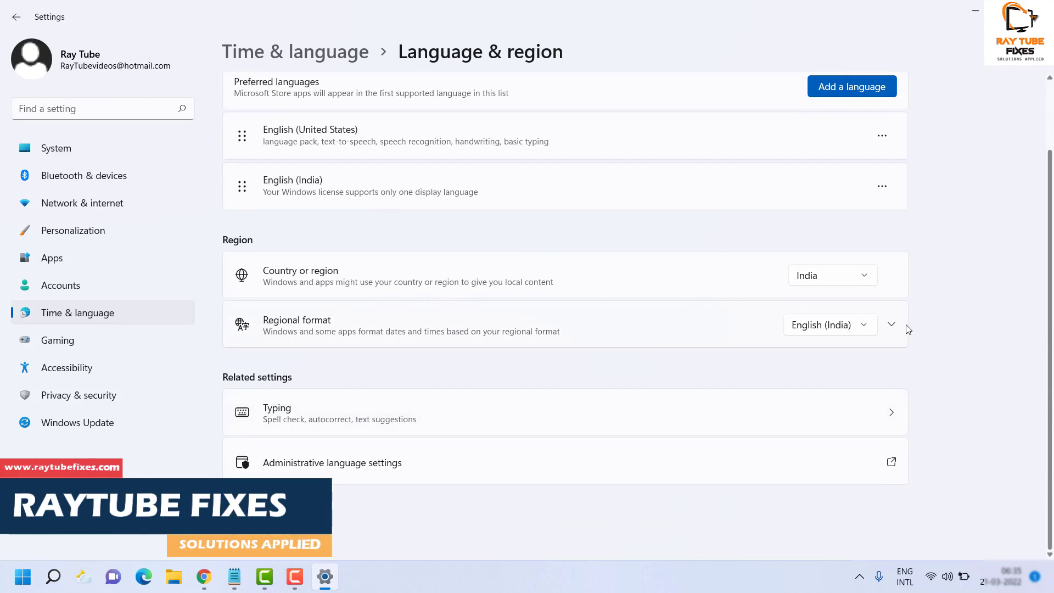
click(865, 331)
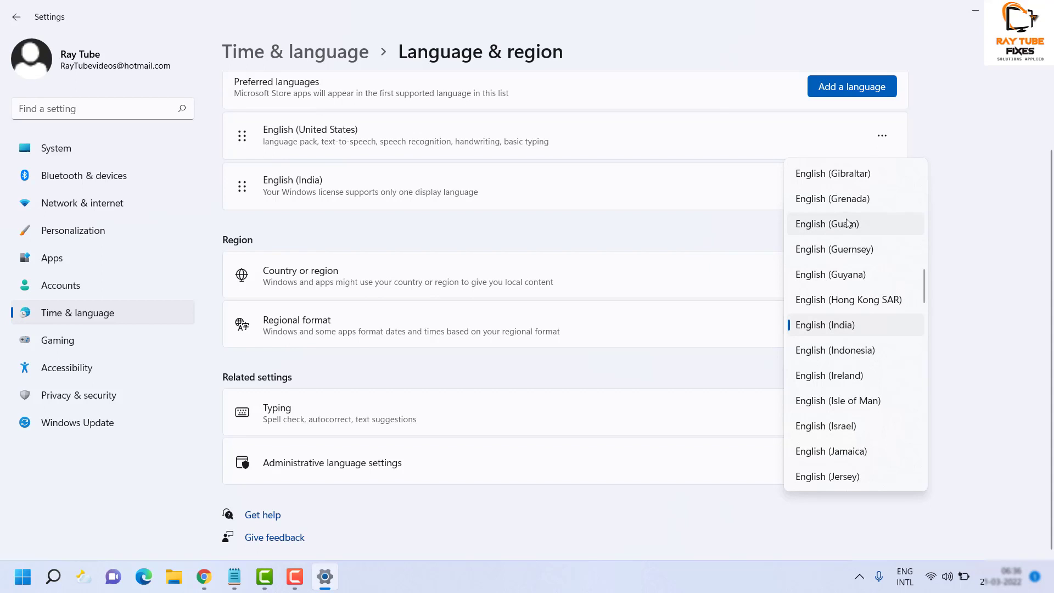
click(1009, 308)
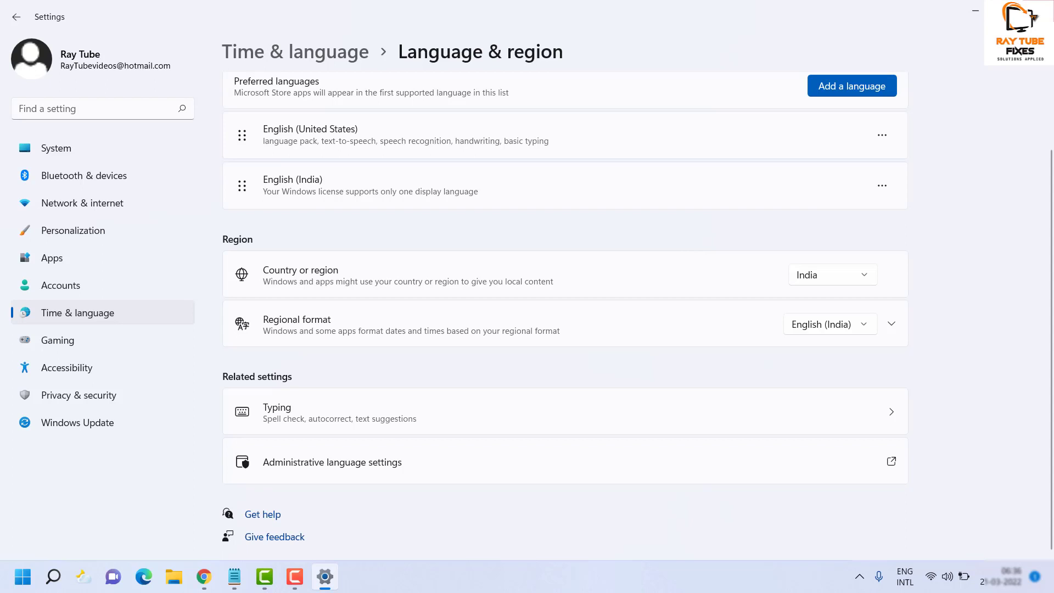
click(1029, 9)
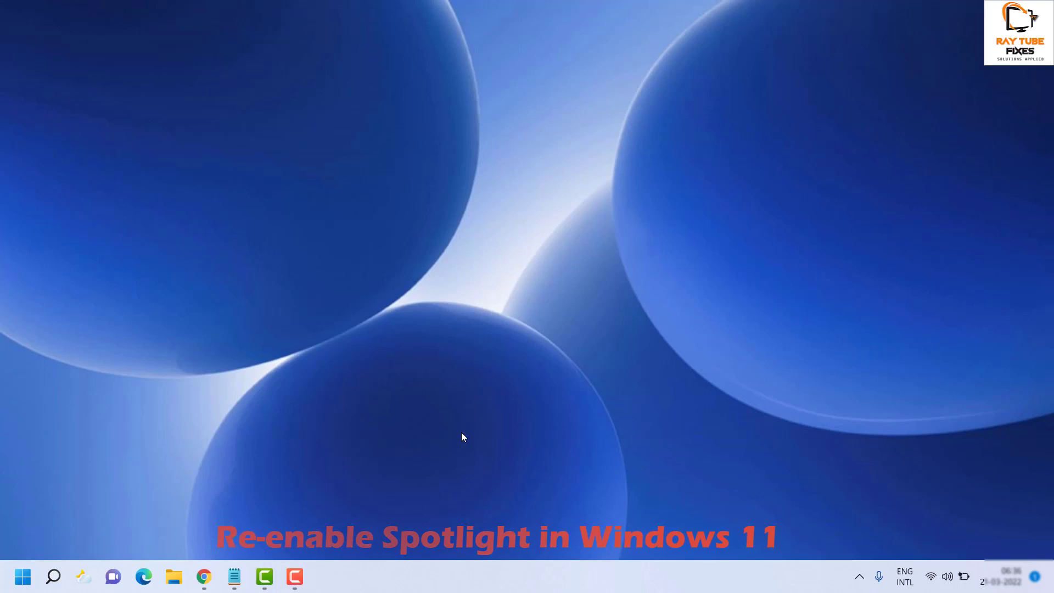
Step: Open the Lock screen personalization settings in Settings and review the Windows spotlight, Picture and Slideshow options
right_click(20, 571)
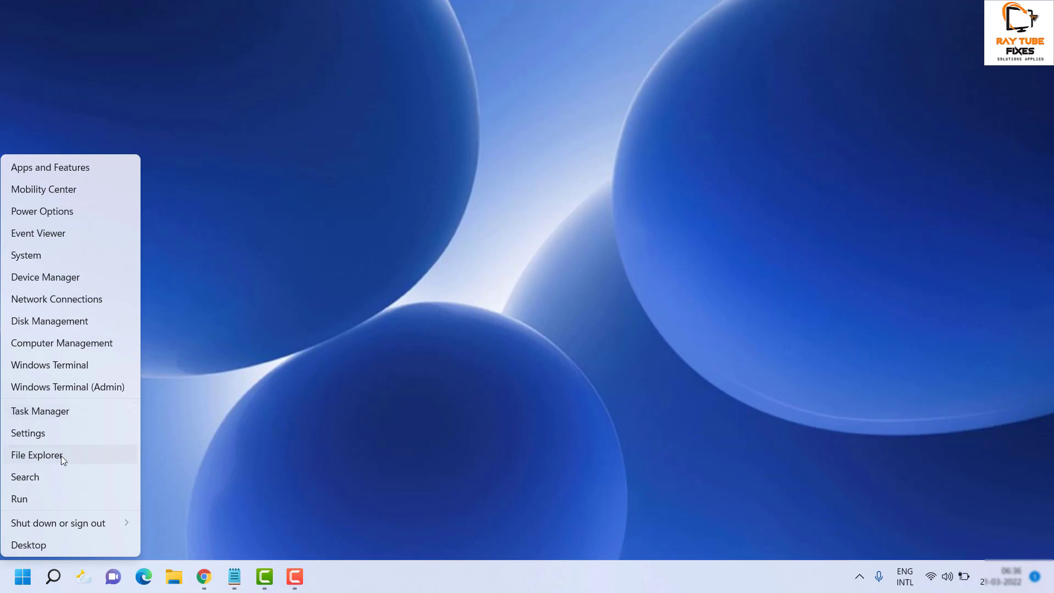
click(57, 430)
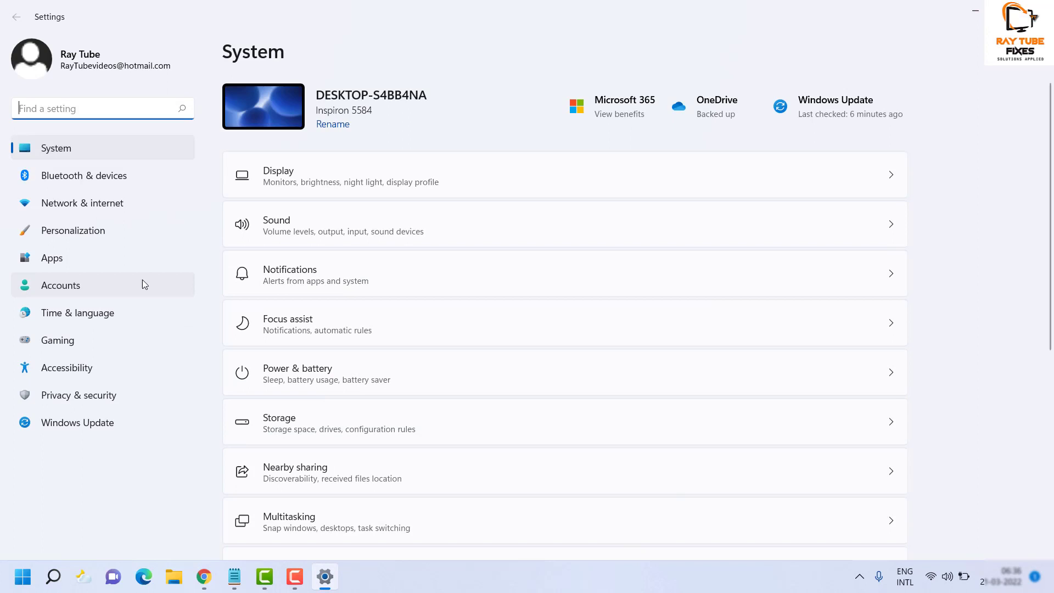
click(74, 233)
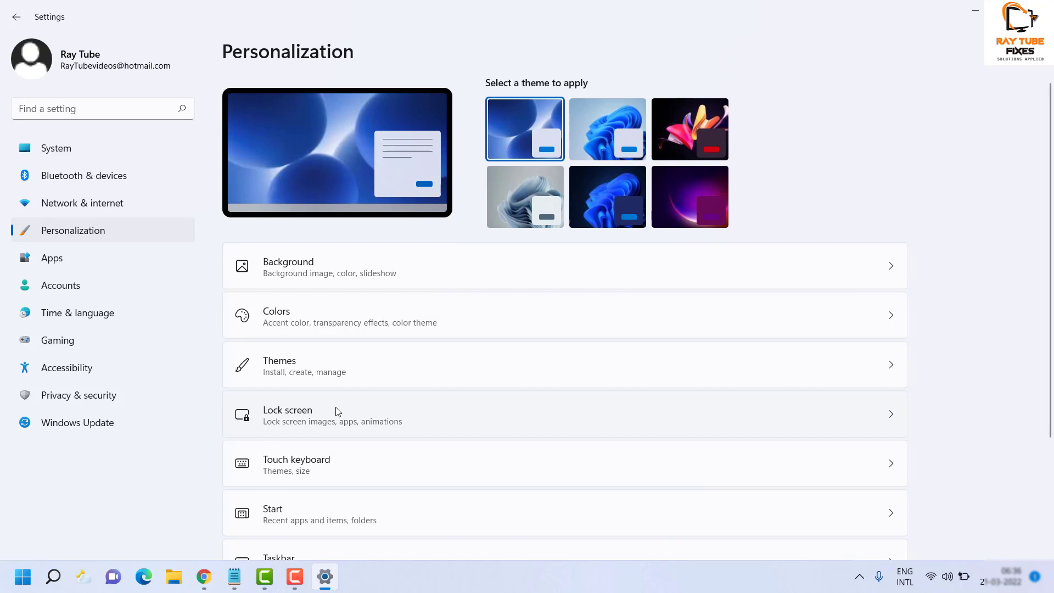
click(891, 428)
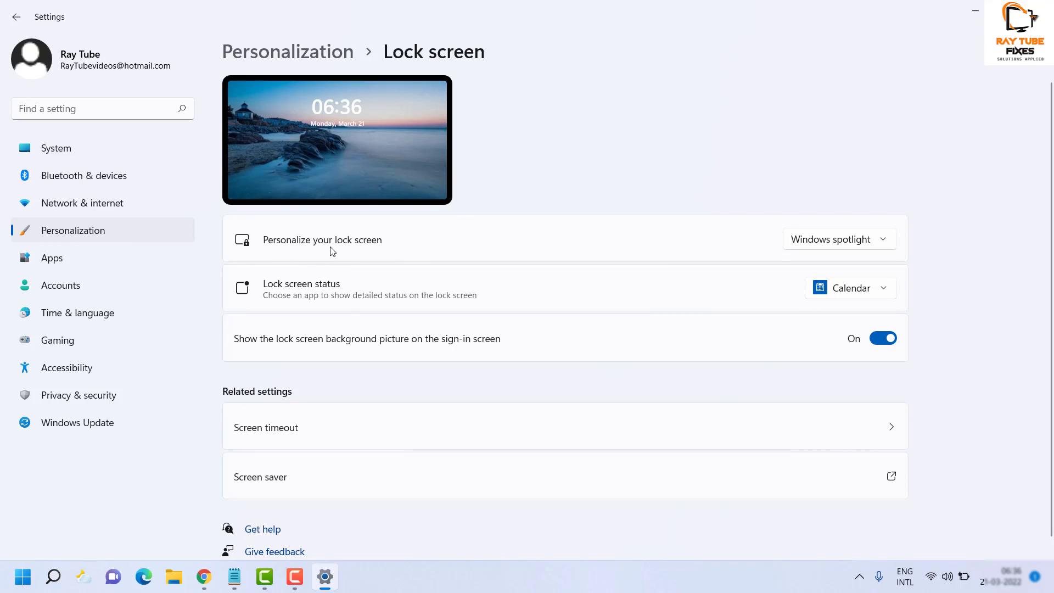
click(888, 244)
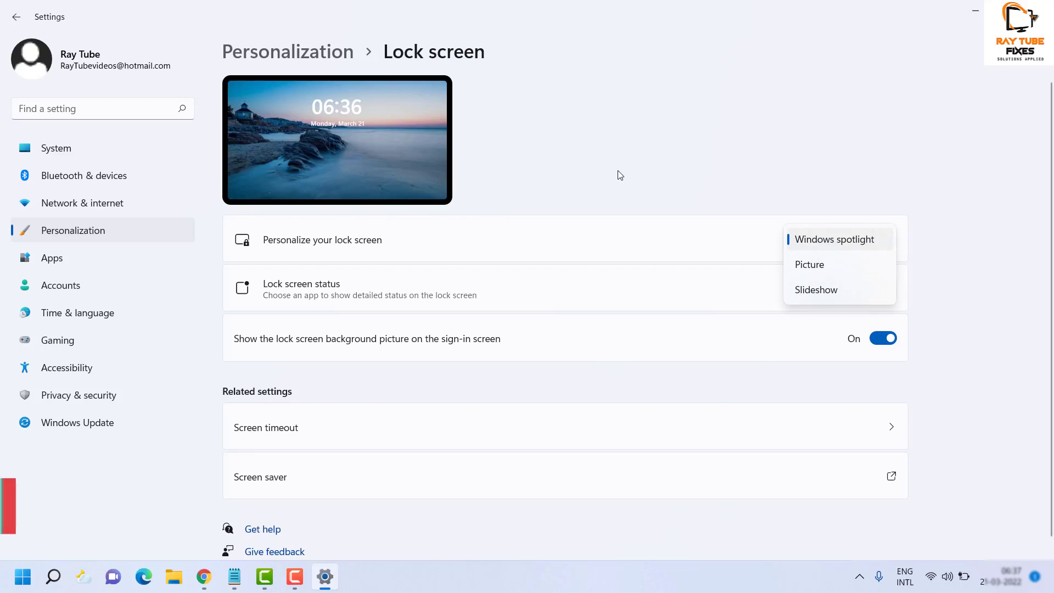
click(1005, 330)
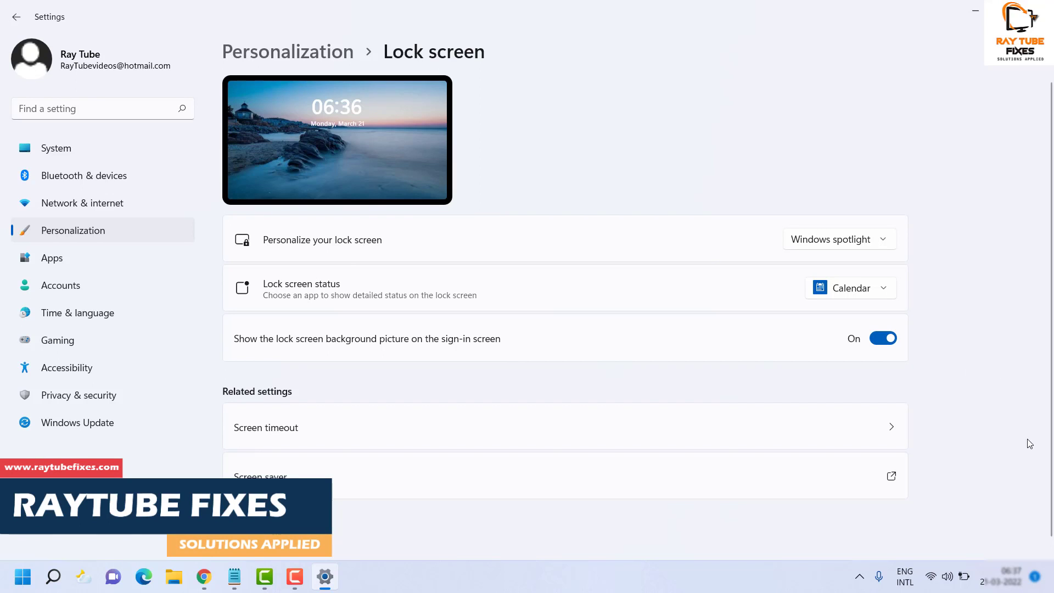
scroll(1032, 439, down, 1)
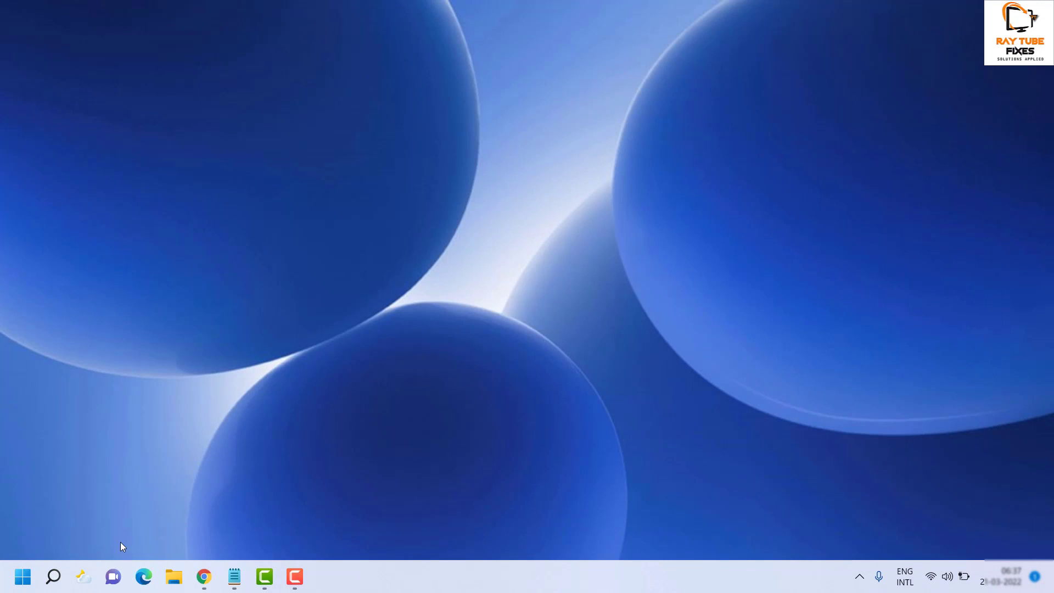
Step: Search Windows for "cmd" and launch Command Prompt as administrator
click(53, 577)
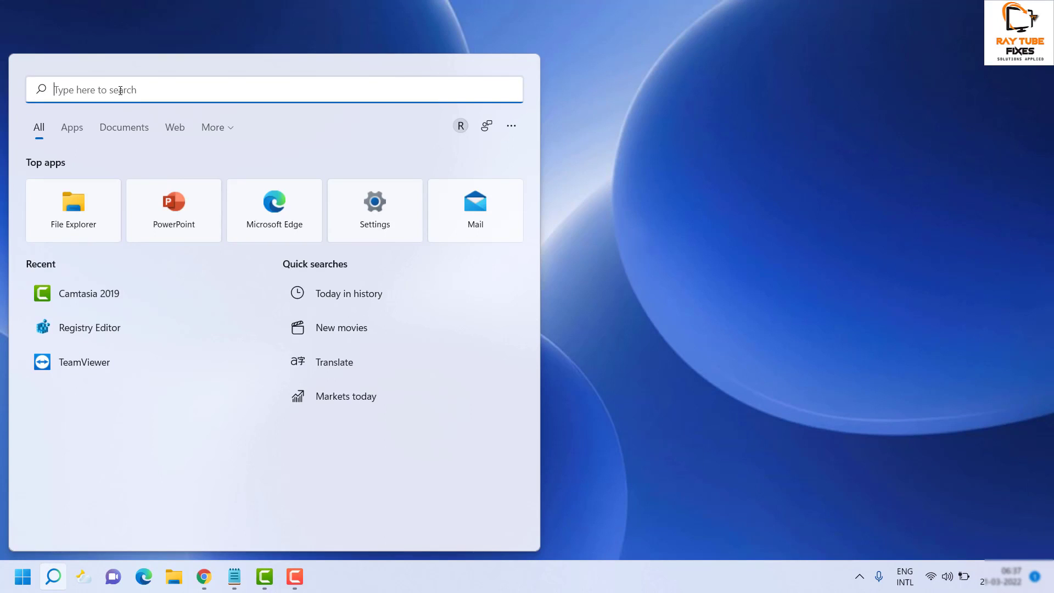
text(cmd)
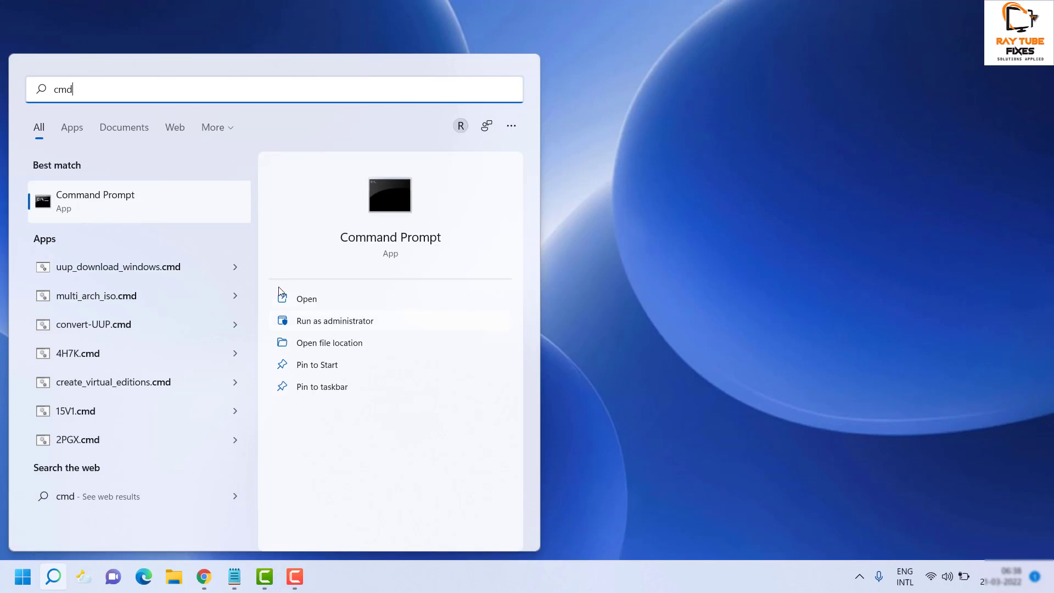
click(113, 193)
right_click(112, 190)
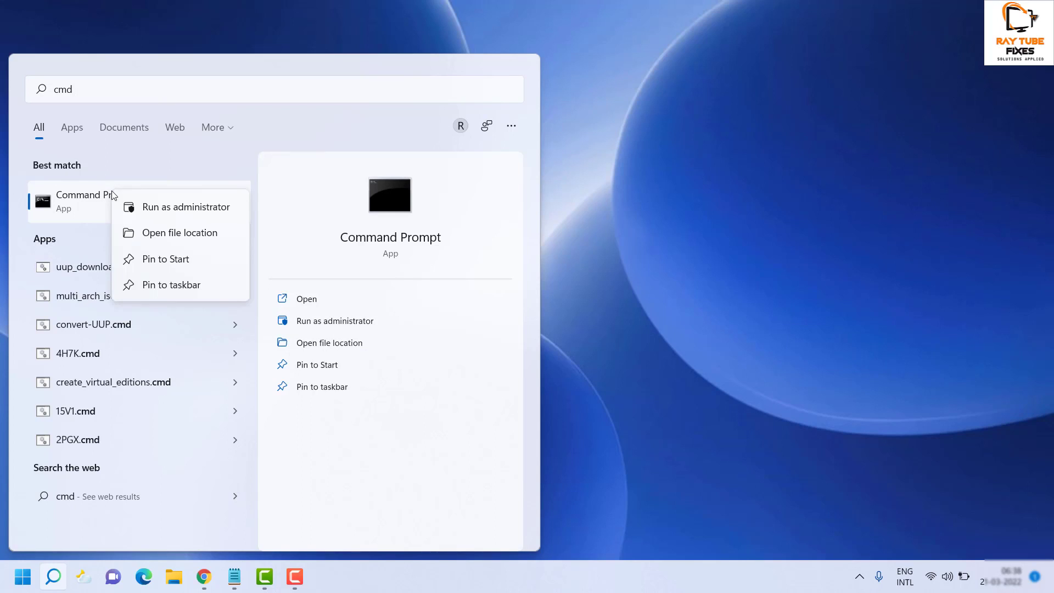
key(Escape)
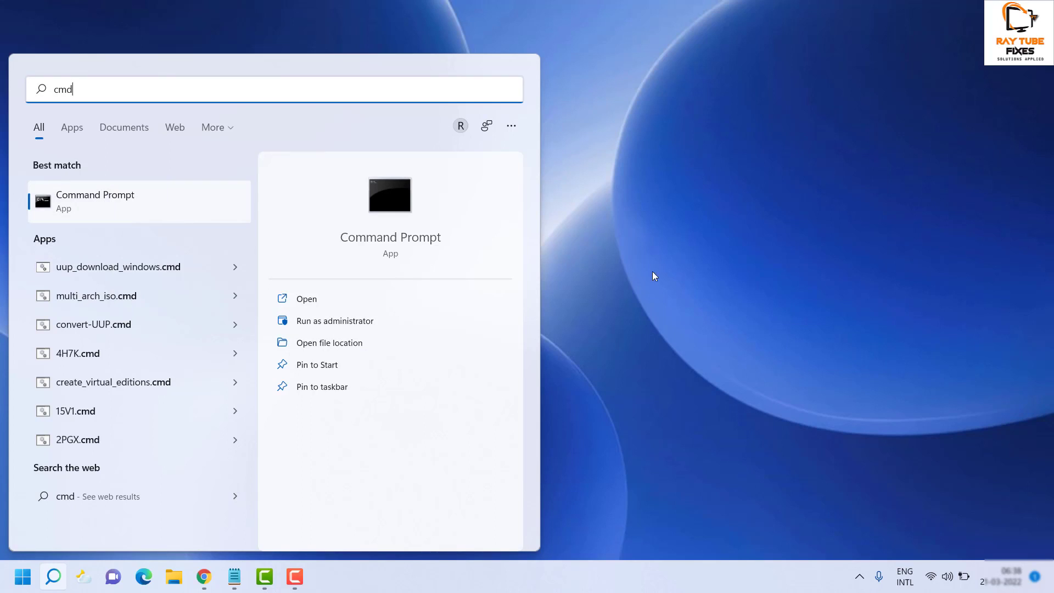
key(ctrl+shift+Return)
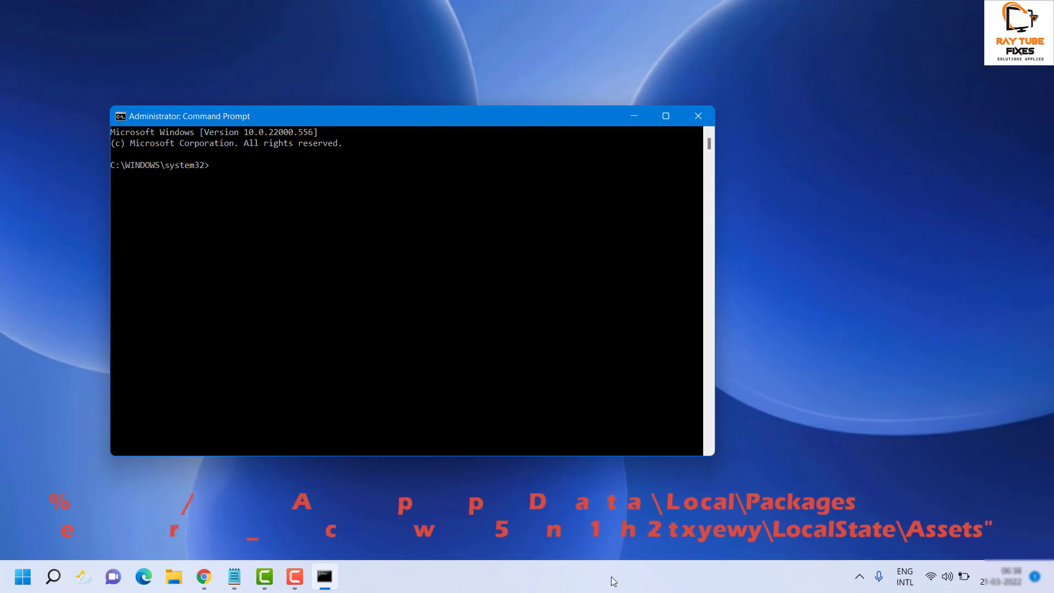
Step: Enter DEL /F /S /Q /A "%USERPROFILE%/AppData\Local\Packages\Microsoft.Windows.ContentDeliveryManager_cw5n1h2txyewy\LocalState\Assets" from the clipboard and clear the command line
right_click(253, 180)
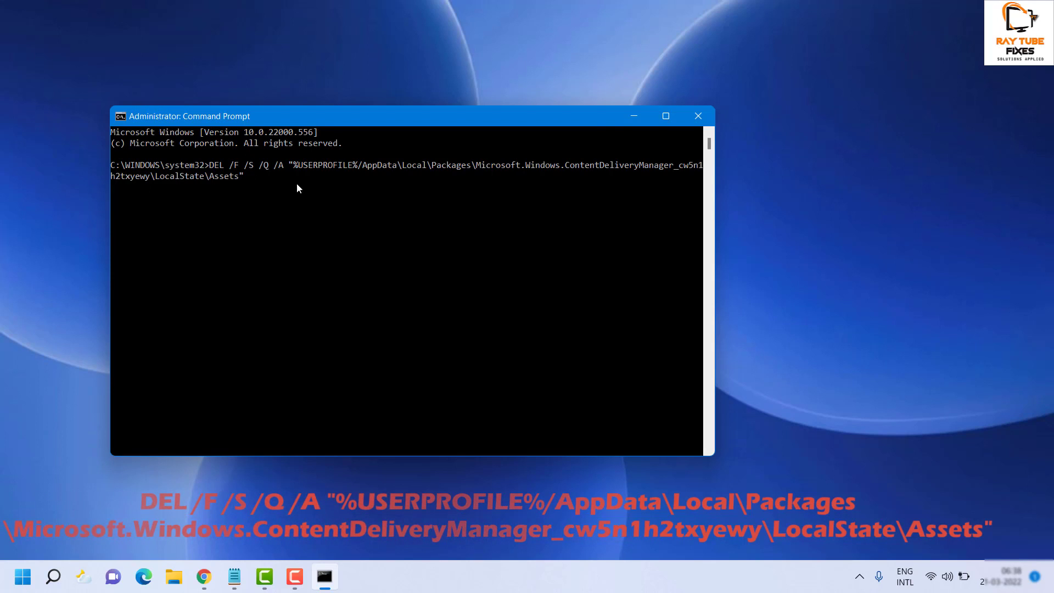
drag(209, 176, 258, 176)
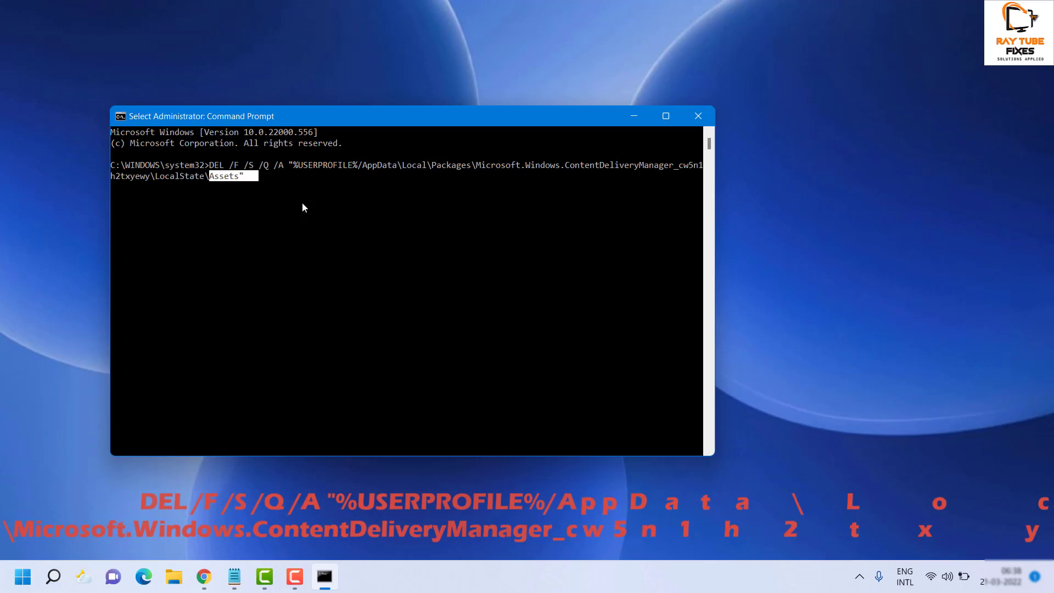
click(266, 186)
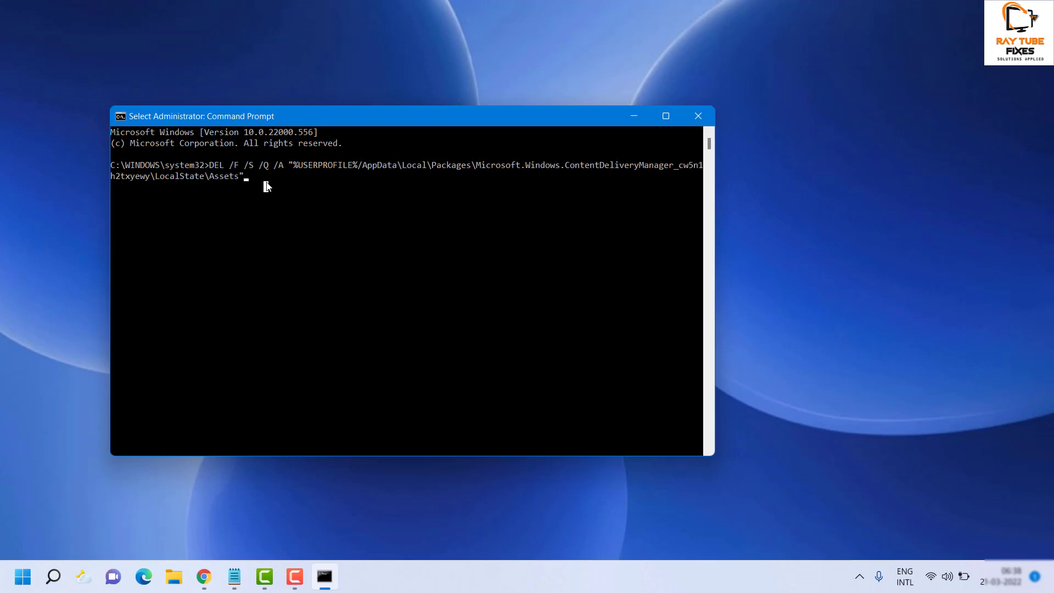
text(DEL /F /S /Q /A "%USERPROFILE%/AppData\Local\Packages\Microsoft.Windows.ContentDeliveryManager_cw5n1h2txyewy\Settings")
key(Escape)
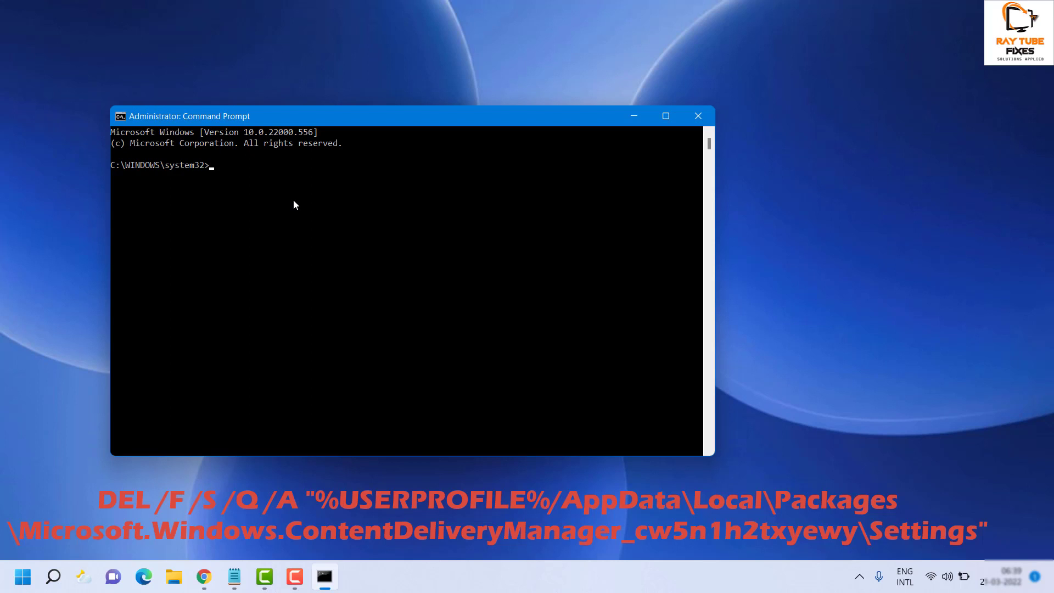
Step: Enter DEL /F /S /Q /A "%USERPROFILE%/AppData\Local\Packages\Microsoft.Windows.ContentDeliveryManager_cw5n1h2txyewy\Settings" and close Command Prompt
text(DEL /F /S /Q /A "%USERPROFILE%/AppData\Local\Packages\Microsoft.Windows.ContentDeliveryManager_cw5n1h2txyewy\Settings")
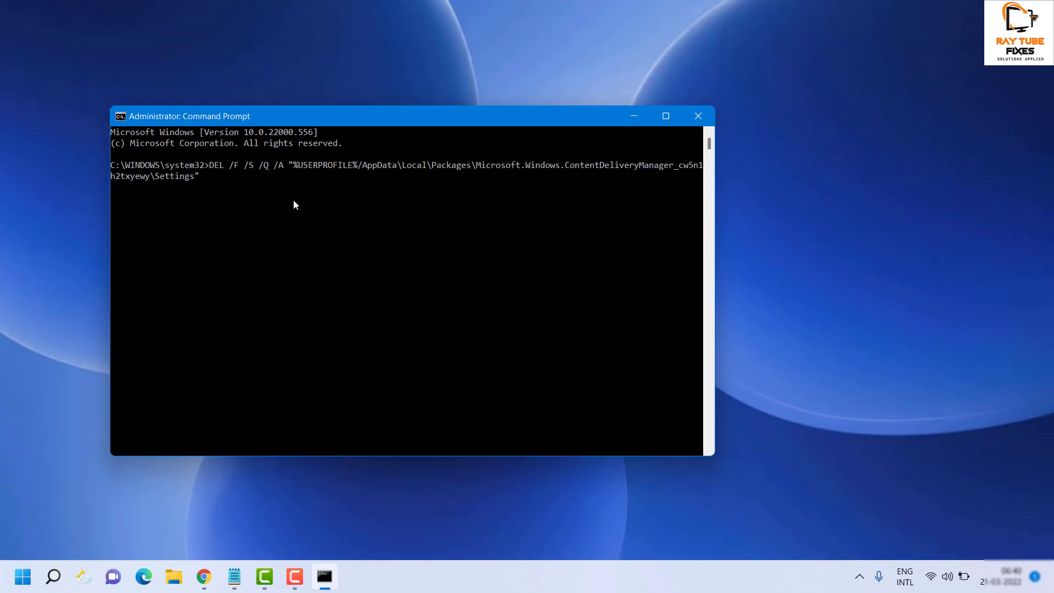
click(689, 122)
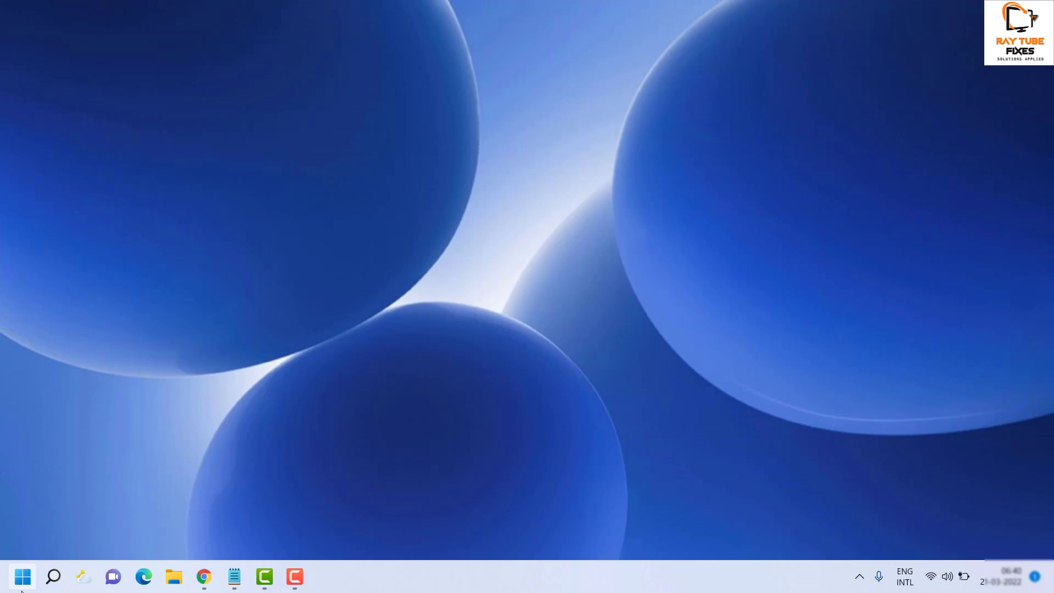
Step: Search Windows for "powershell" and launch Windows PowerShell as administrator
click(55, 575)
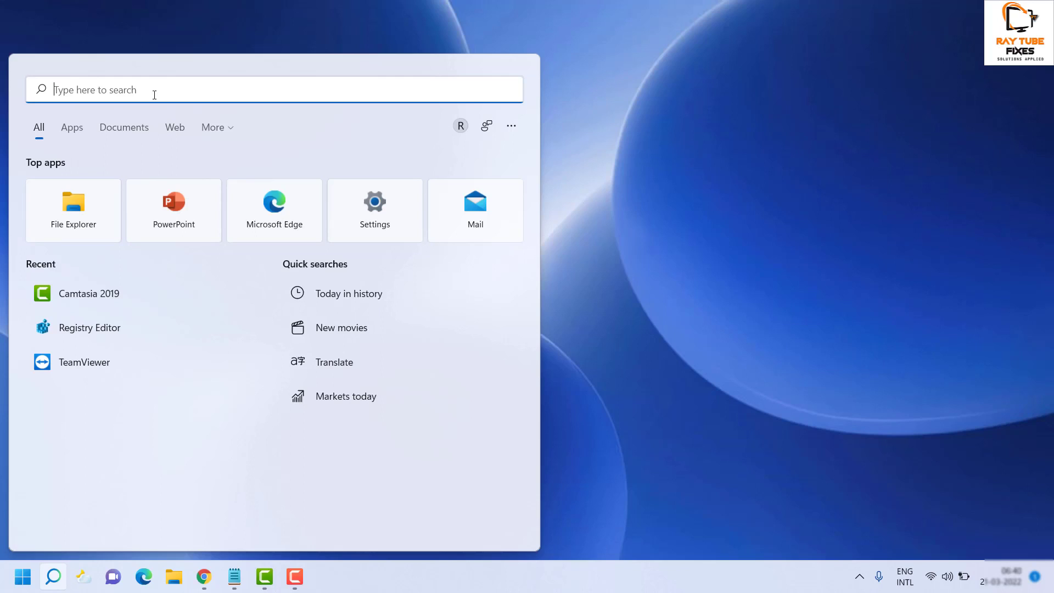
text(pow)
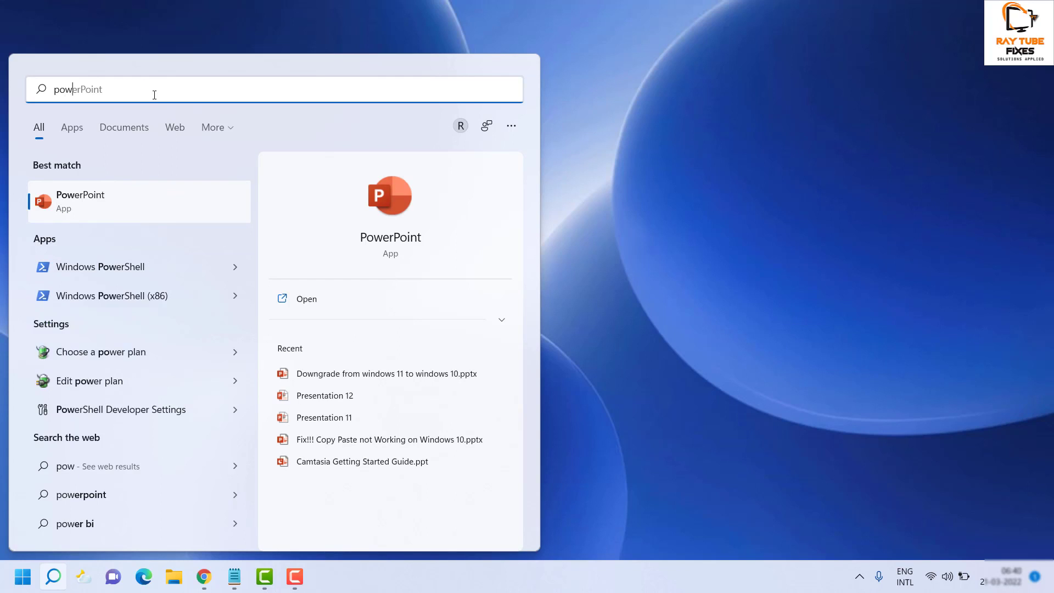
text(ershe)
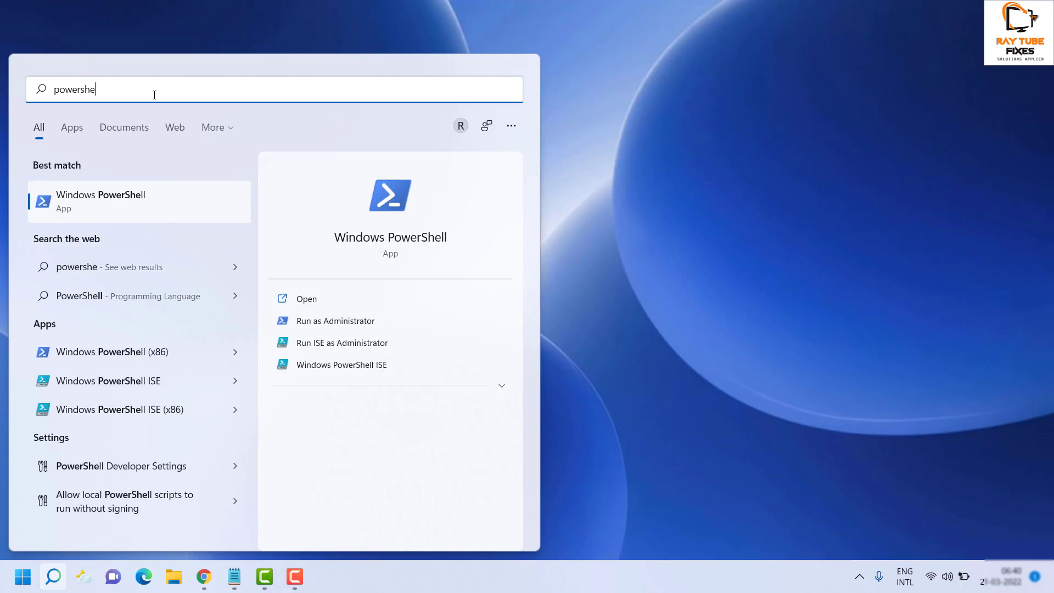
text(ll)
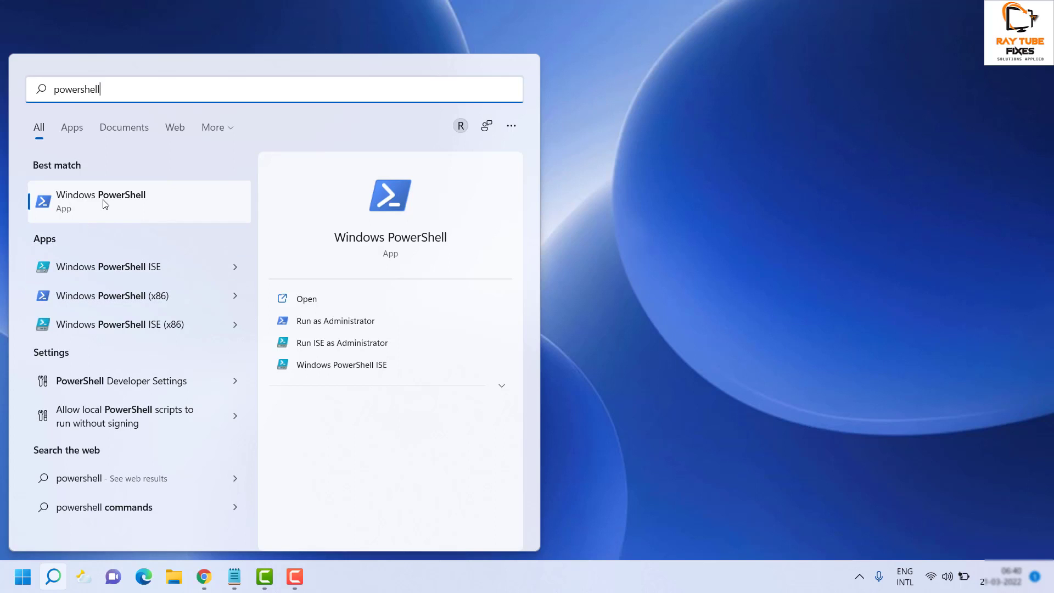
right_click(105, 204)
click(159, 215)
click(428, 376)
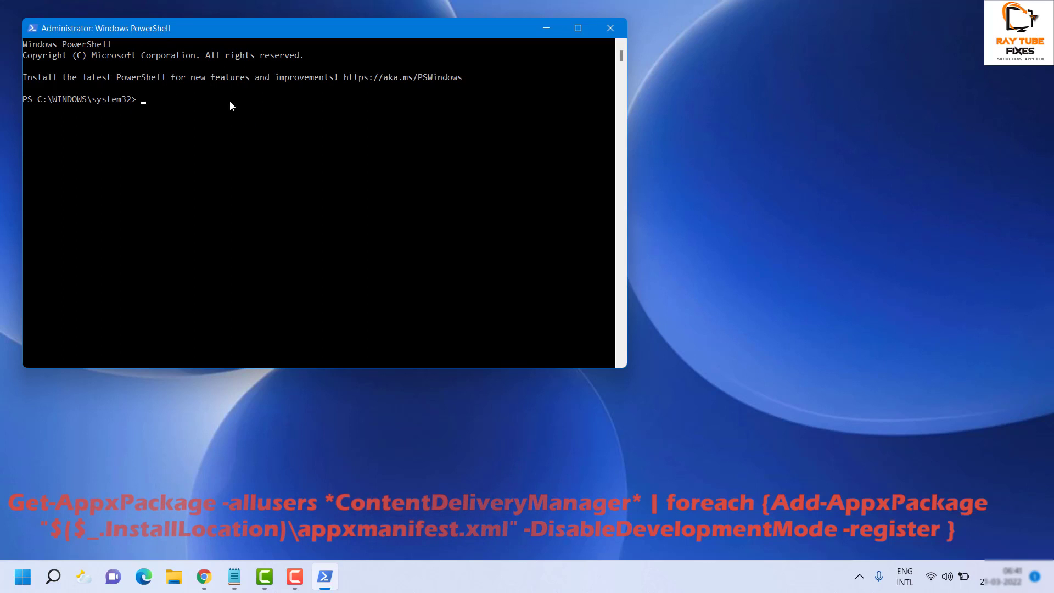
Step: Run Get-AppxPackage -allusers *ContentDeliveryManager* | foreach {Add-AppxPackage "$($_.InstallLocation)\appxmanifest.xml" -DisableDevelopmentMode -register } from the clipboard and close PowerShell
right_click(204, 34)
mouse_move(274, 134)
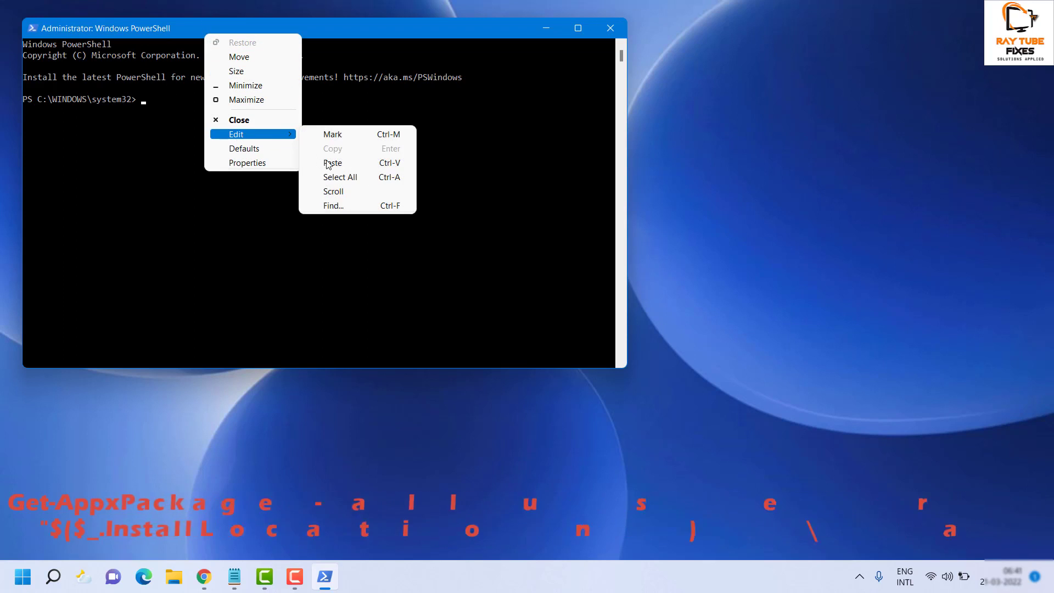
click(358, 163)
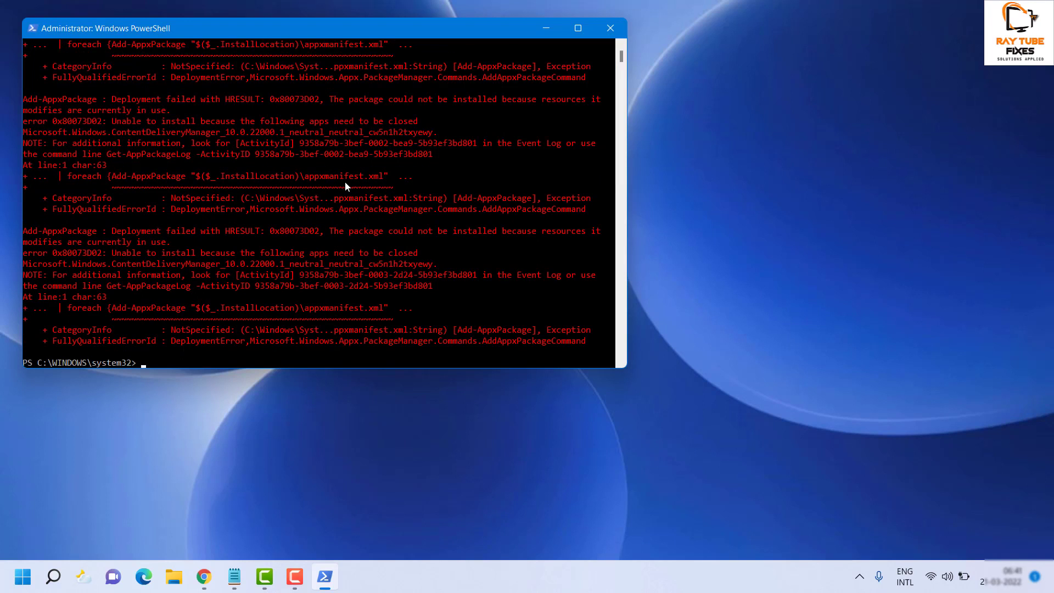
scroll(344, 181, down, 5)
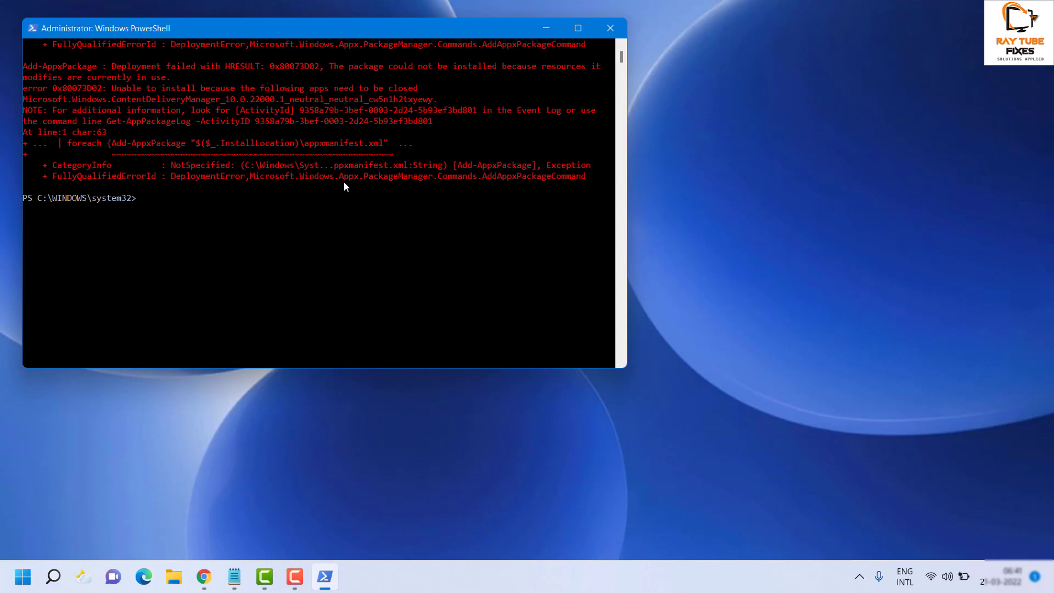
click(617, 29)
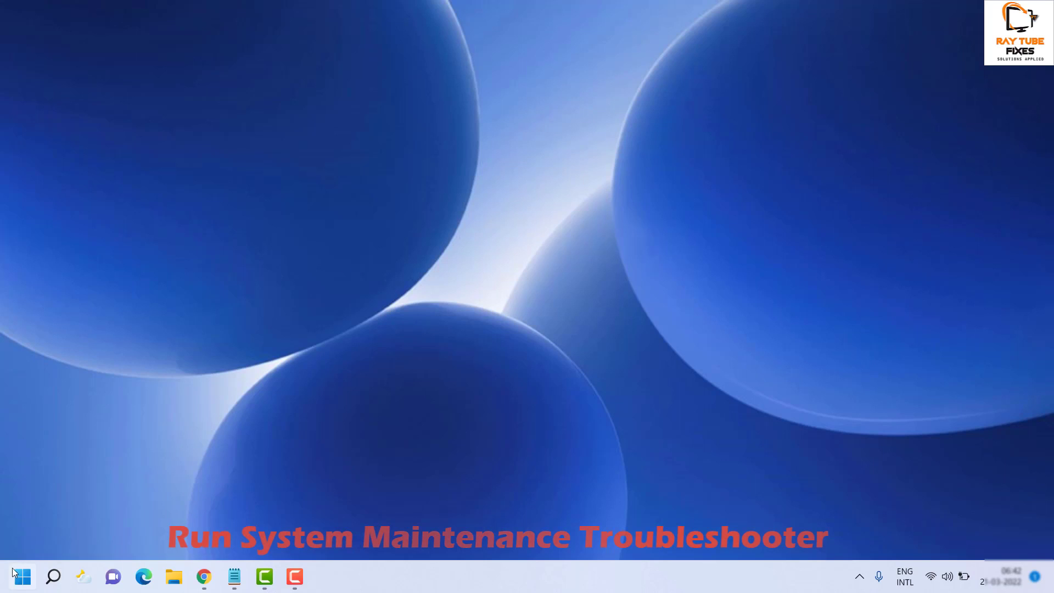
Step: Search Windows for "control panel" and open Control Panel
click(53, 576)
text(contro)
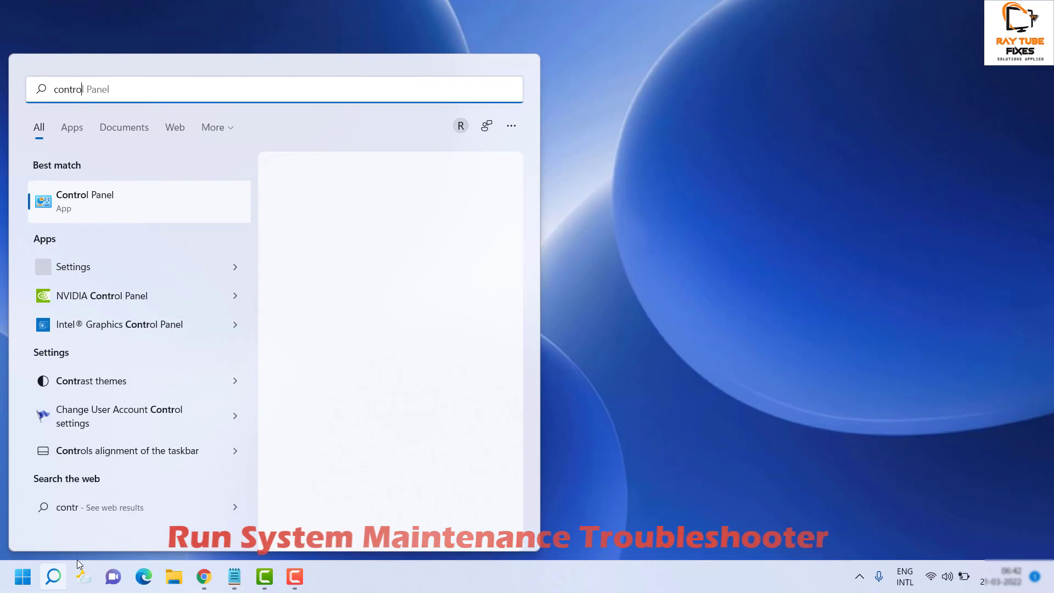
text(l panel)
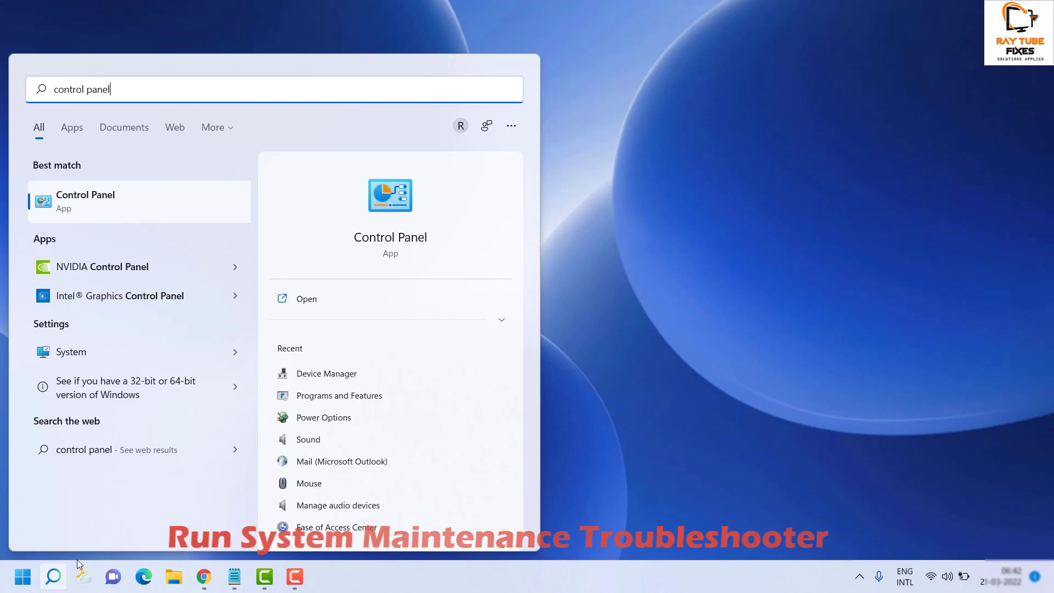
click(405, 240)
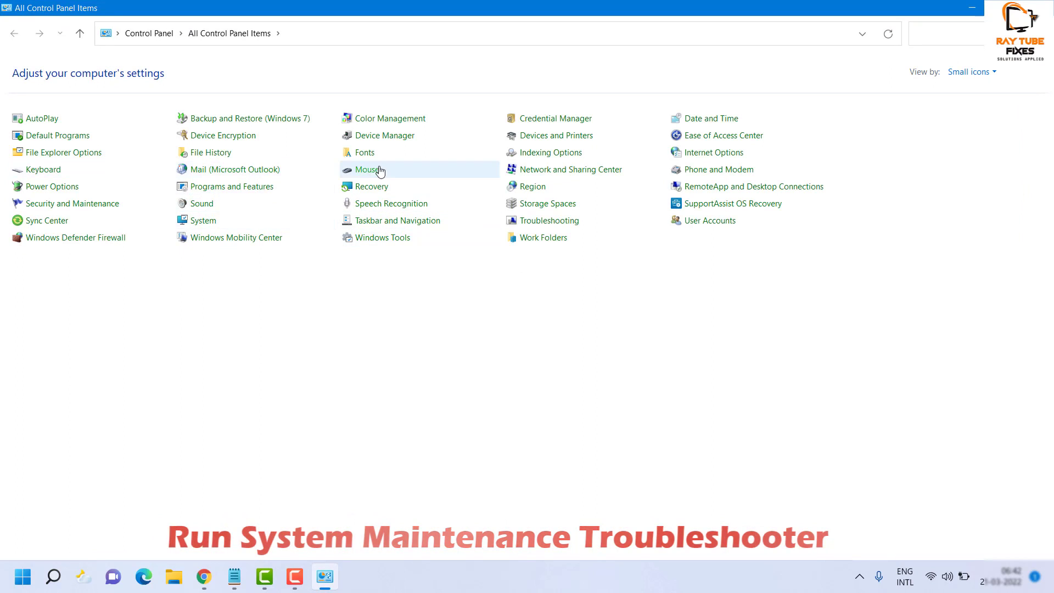
Step: Set the Control Panel items to be viewed as Large icons
click(971, 72)
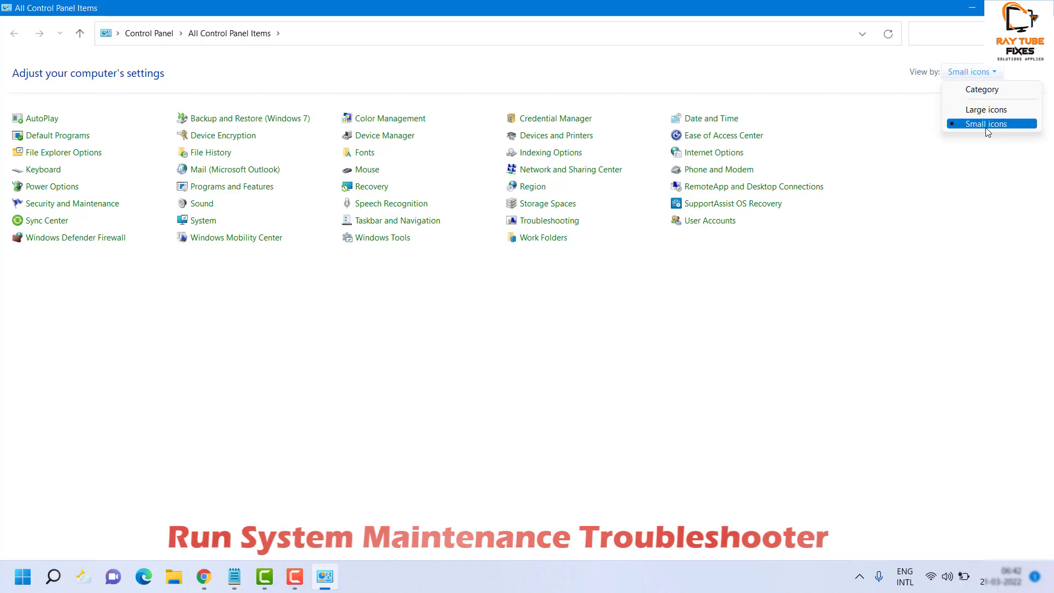
click(986, 112)
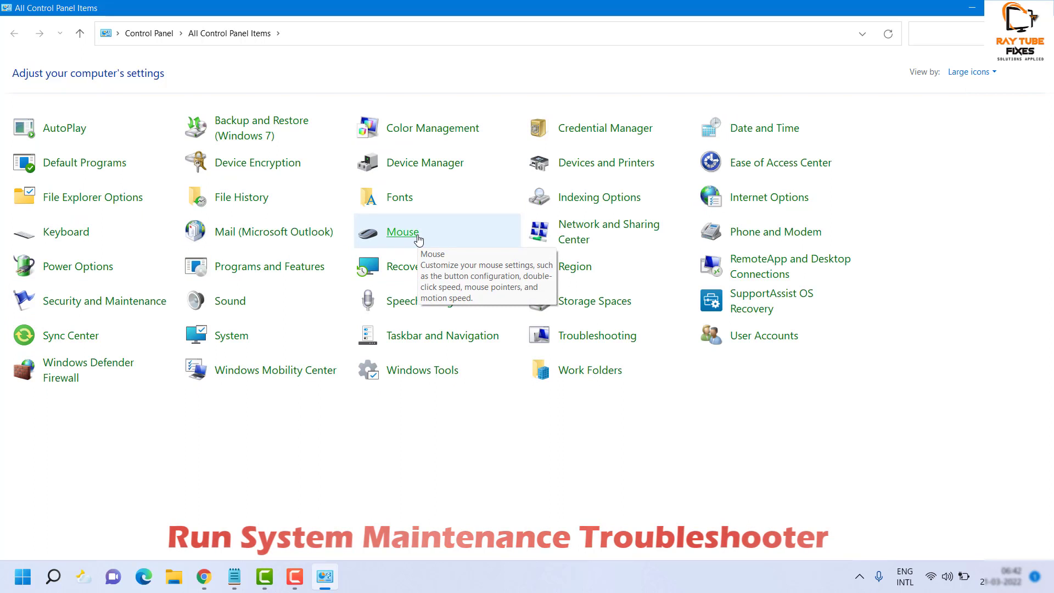
click(970, 72)
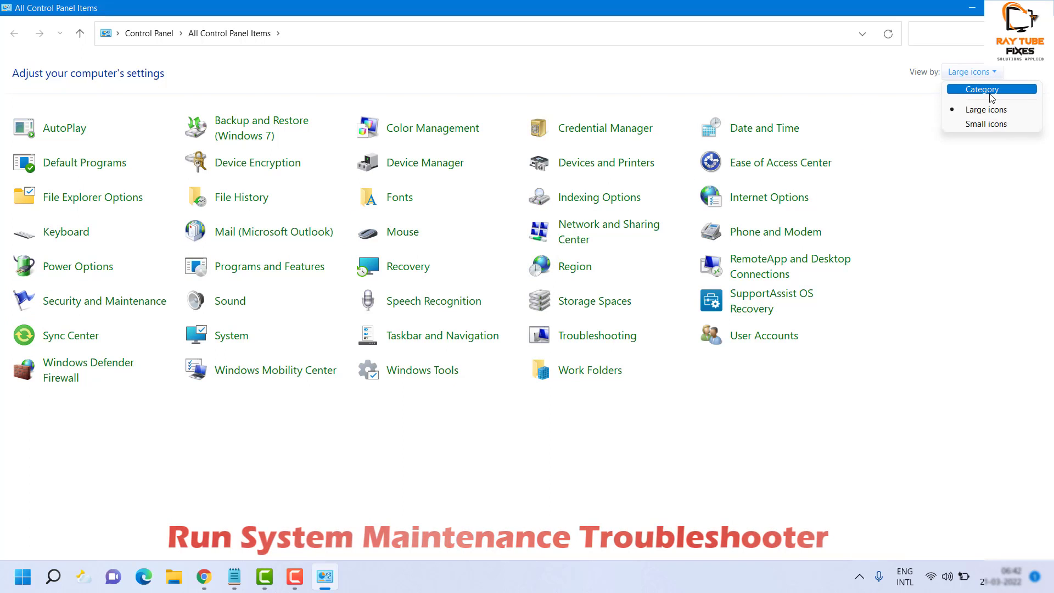
click(405, 439)
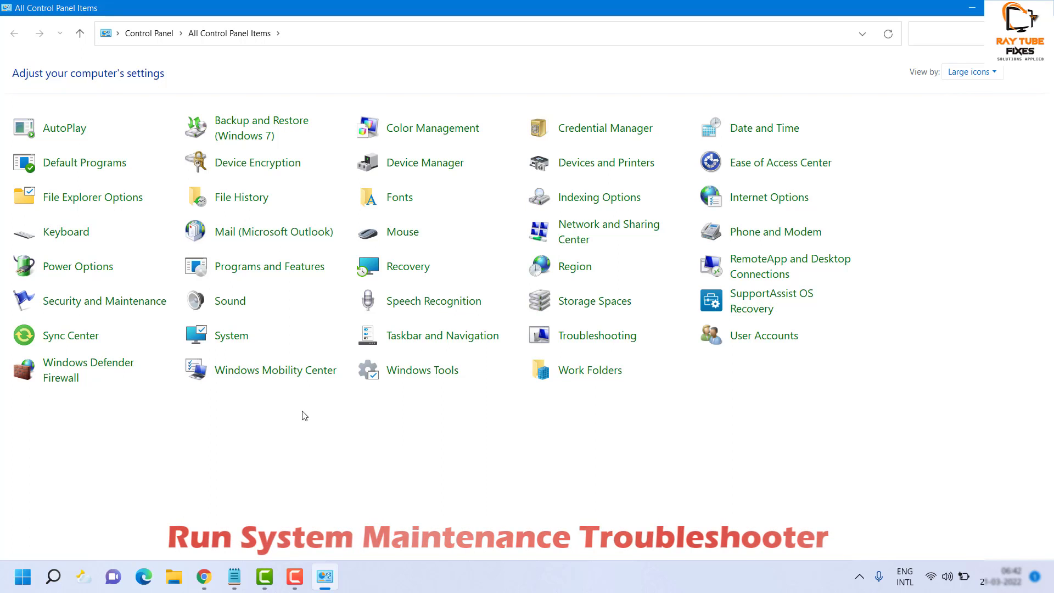
Step: Open the System Maintenance troubleshooter from the System and Security category of Troubleshooting
click(596, 344)
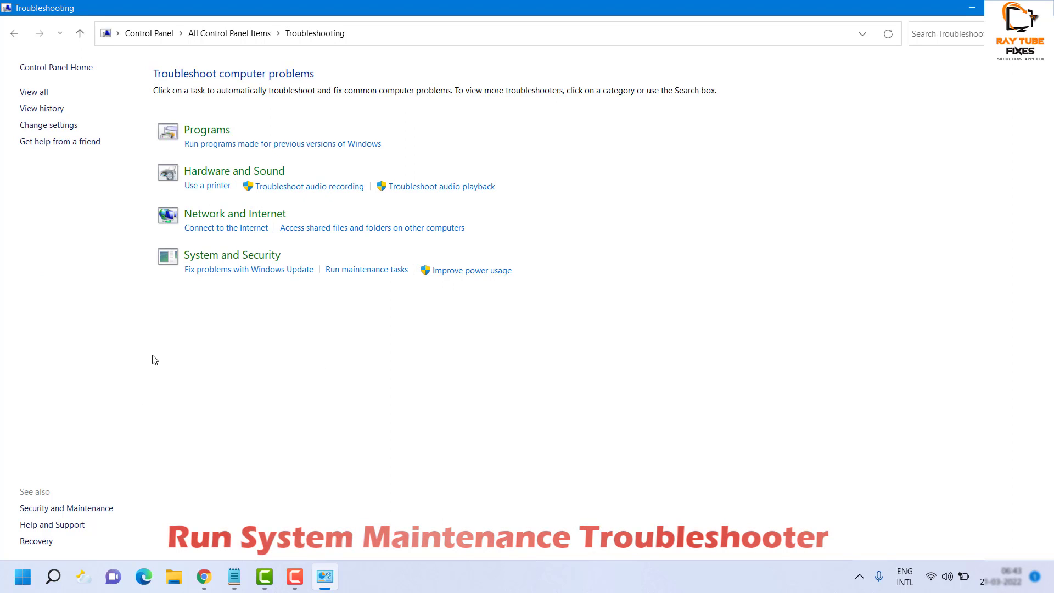
click(229, 261)
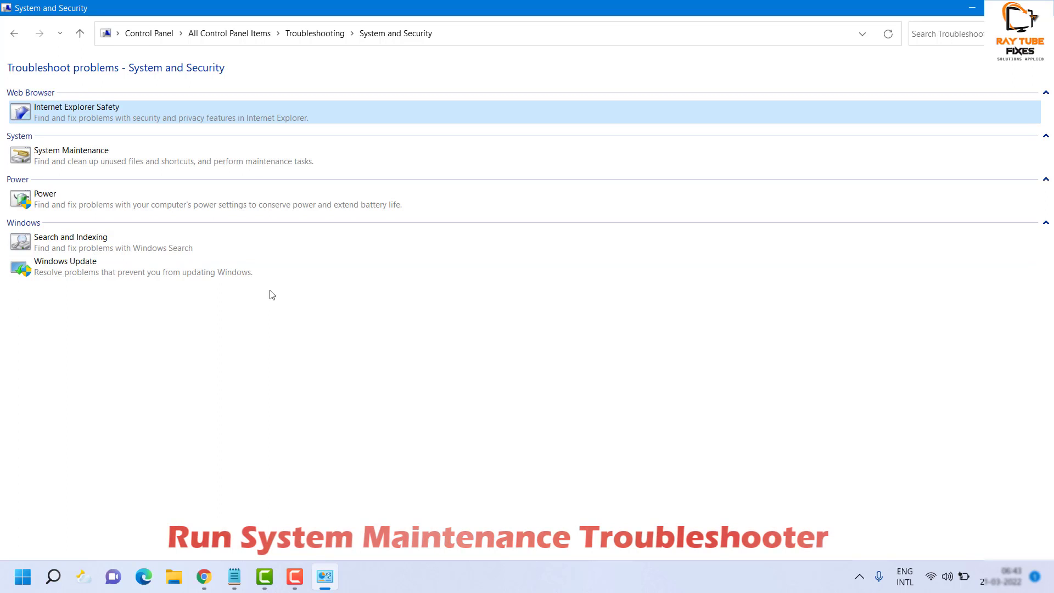
click(66, 160)
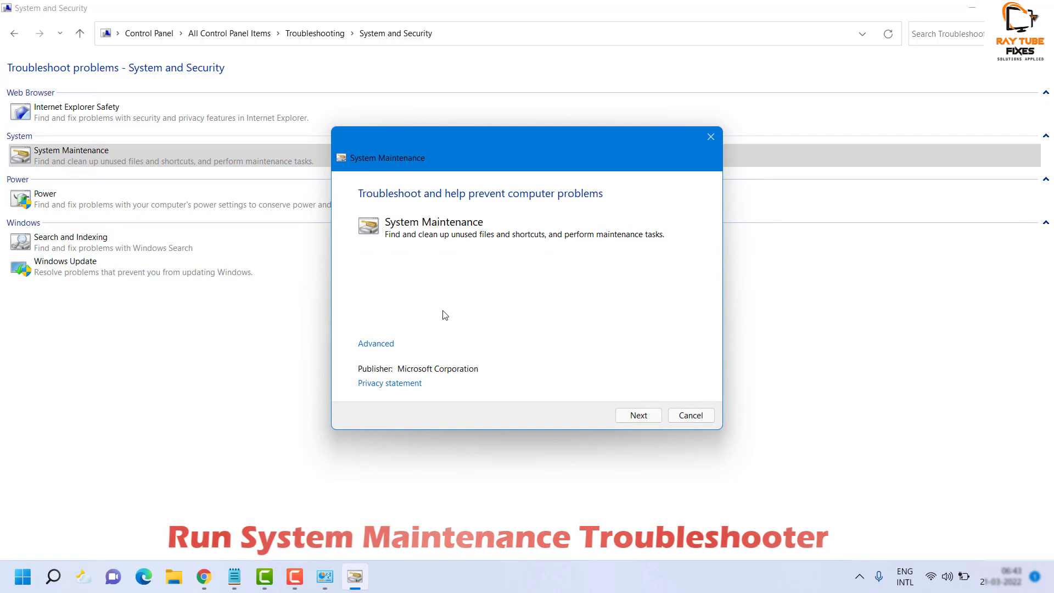
Step: Run the System Maintenance troubleshooter, repeat it as an administrator, and close it along with Control Panel
click(376, 344)
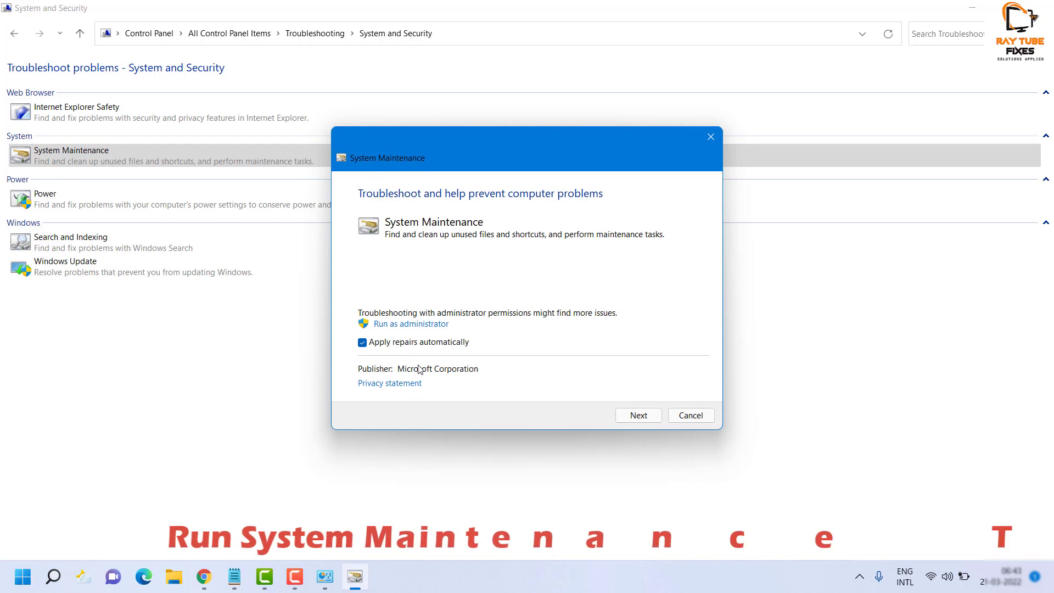
click(619, 420)
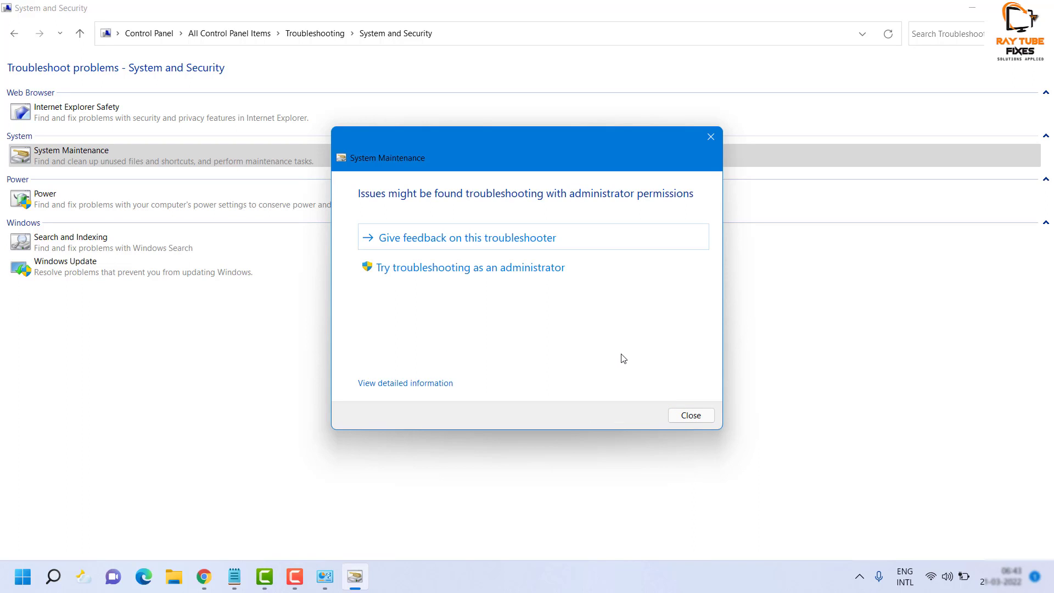
click(417, 268)
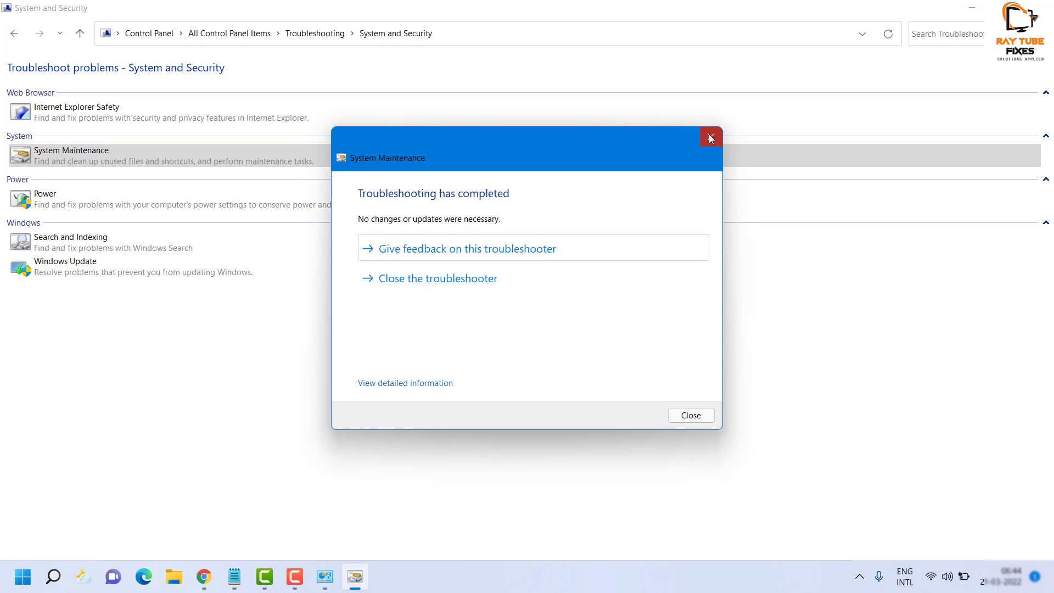
click(707, 420)
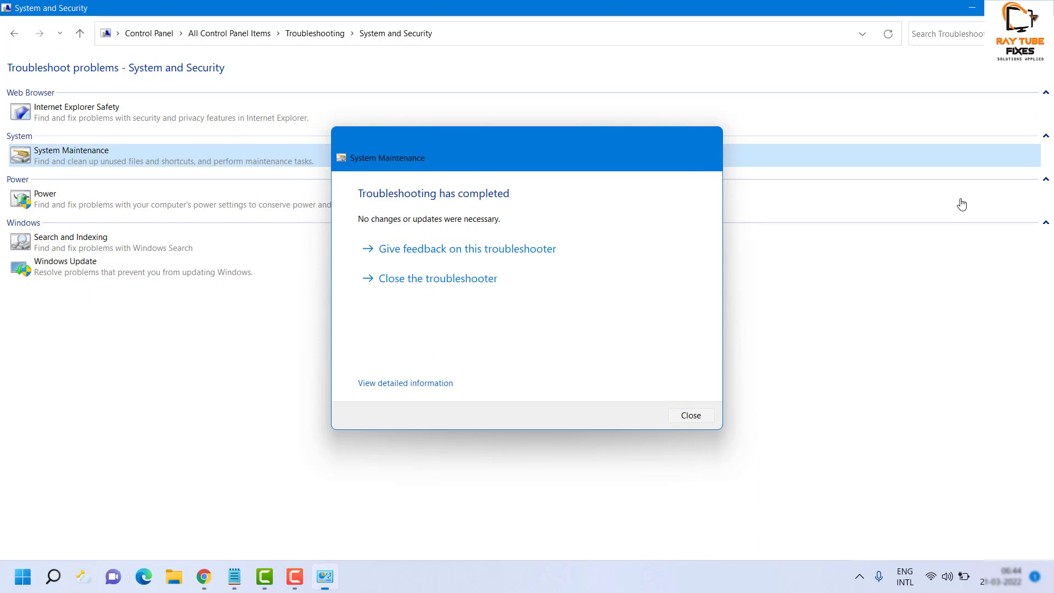
key(alt+F4)
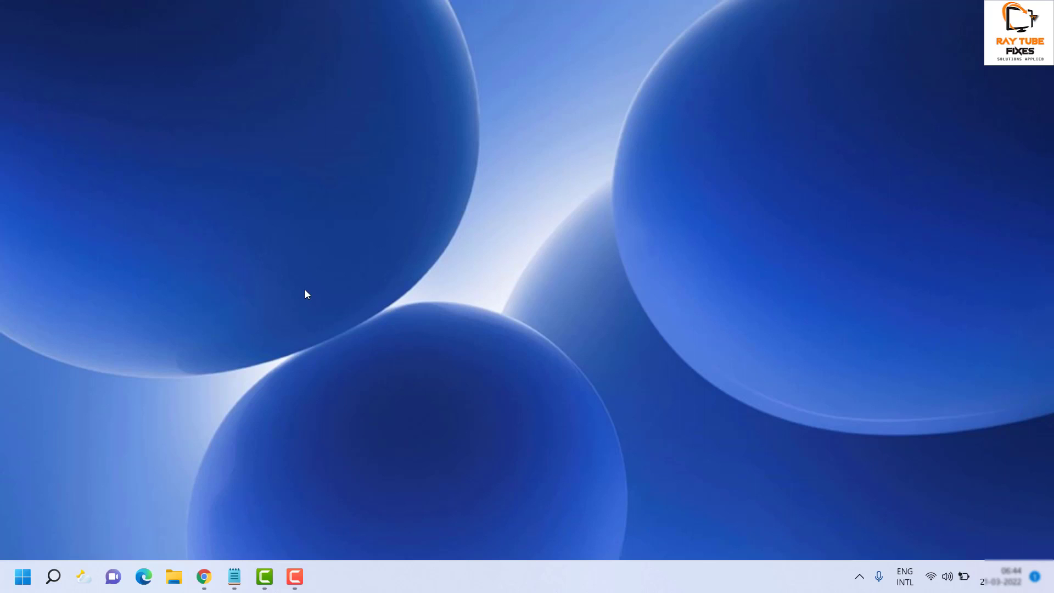
Step: In a maximized File Explorer window, go to %USERPROFILE%/AppData\Local\Packages\Microsoft.Windows.ContentDeliveryManager_cw5n1h2txyewy\LocalState\Assets and select all its files
key(super+e)
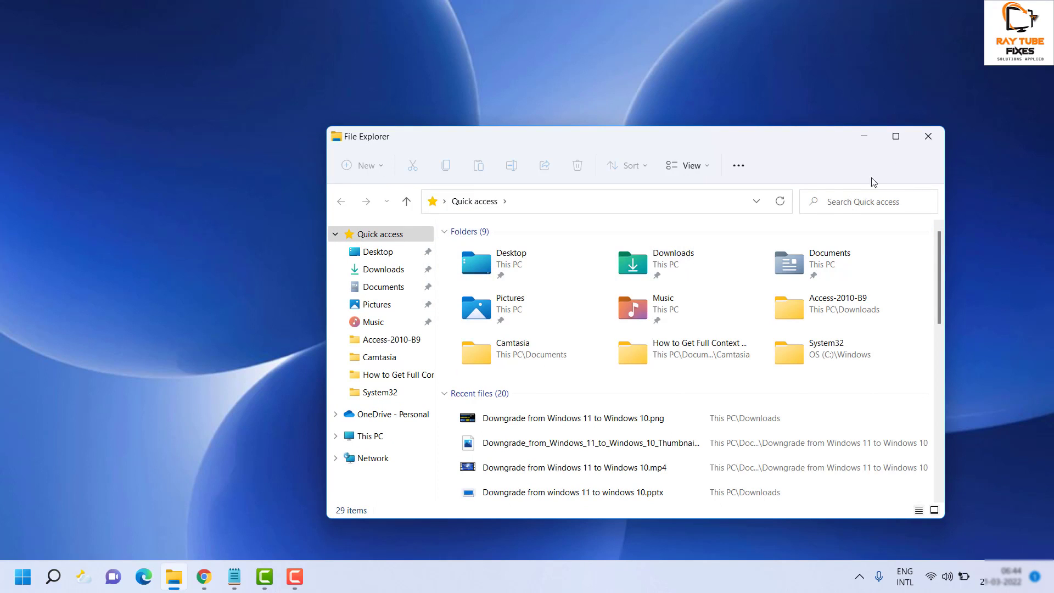
click(893, 141)
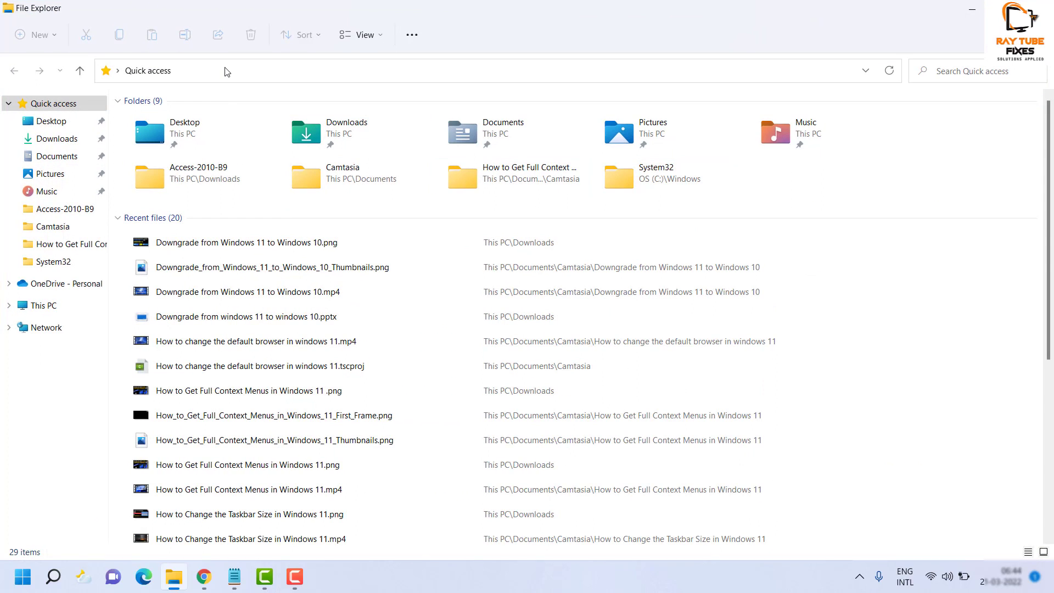
click(224, 71)
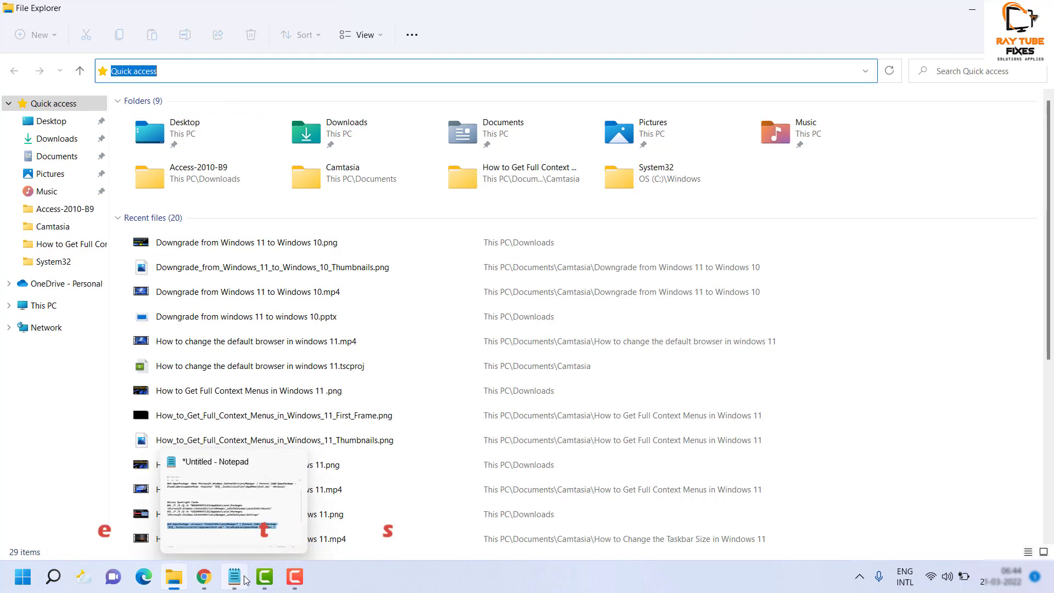
click(376, 199)
click(336, 70)
text(%USERPROFILE%/AppData\Local\Packages\Microsoft.Windows.ContentDeliveryManager_cw5n1h2txyewy\LocalState\Assets)
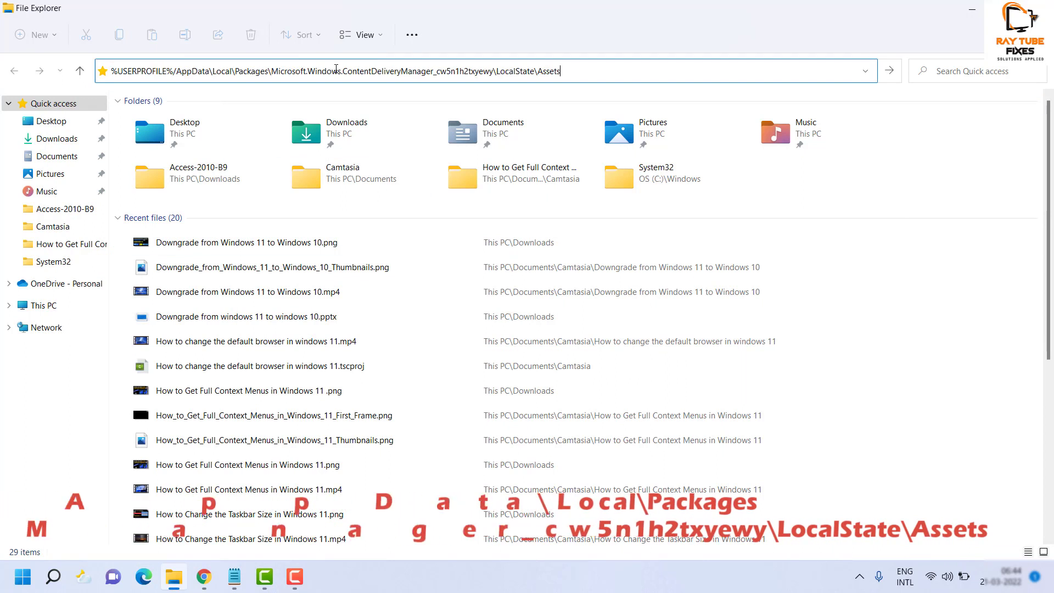
key(Return)
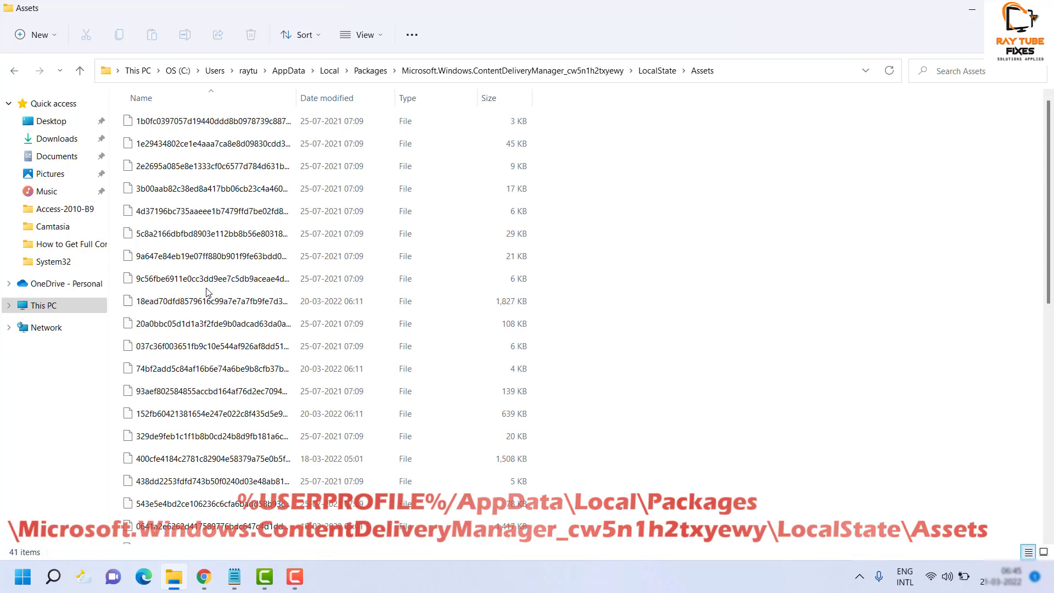
key(ctrl+a)
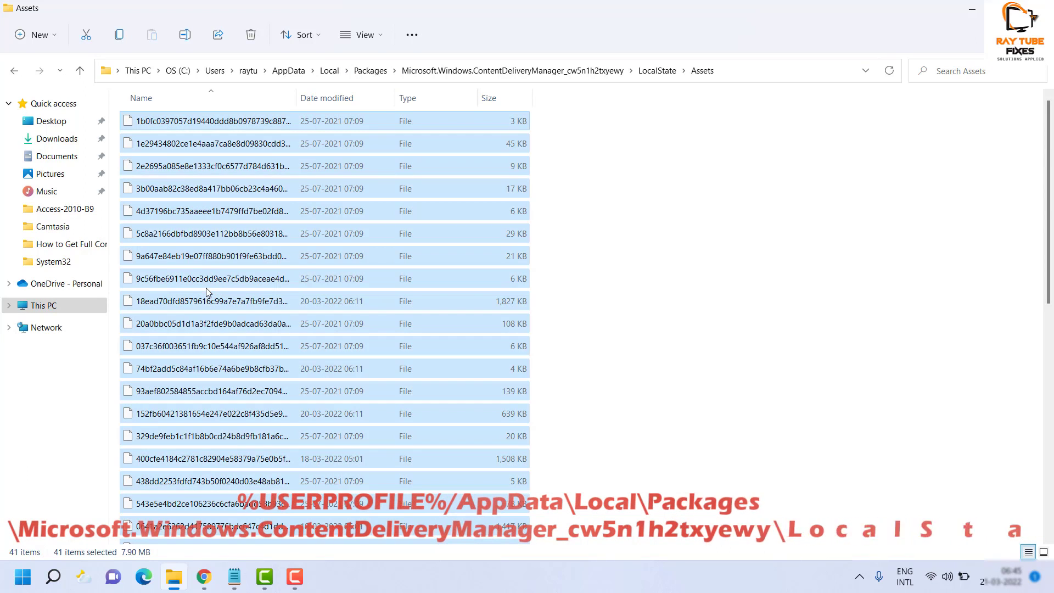
key(ctrl+shift+5)
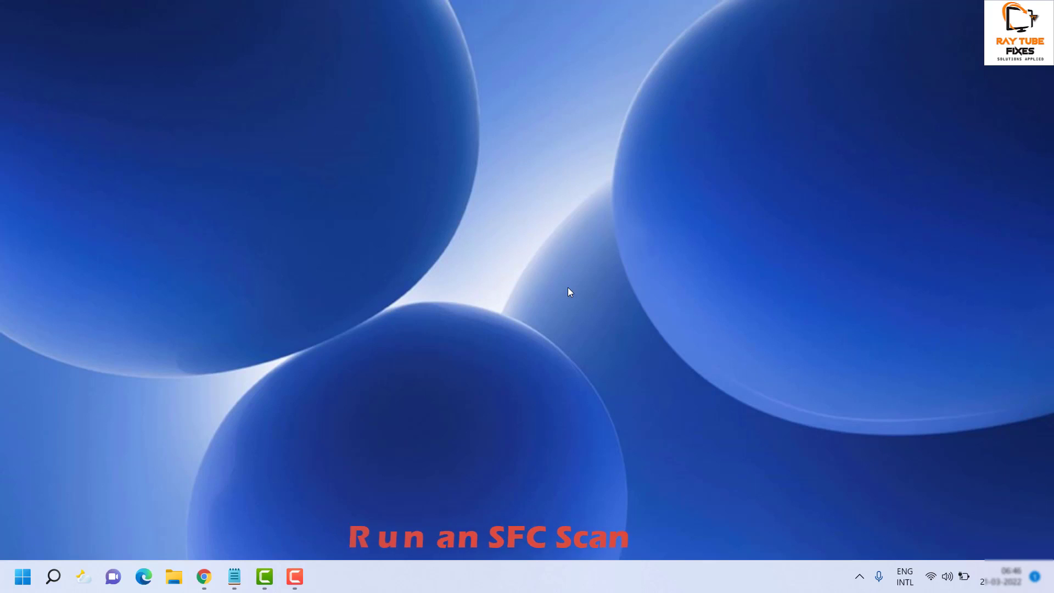
Step: Search Windows for "com", launch Command Prompt as administrator and run sfc /scannow
click(59, 579)
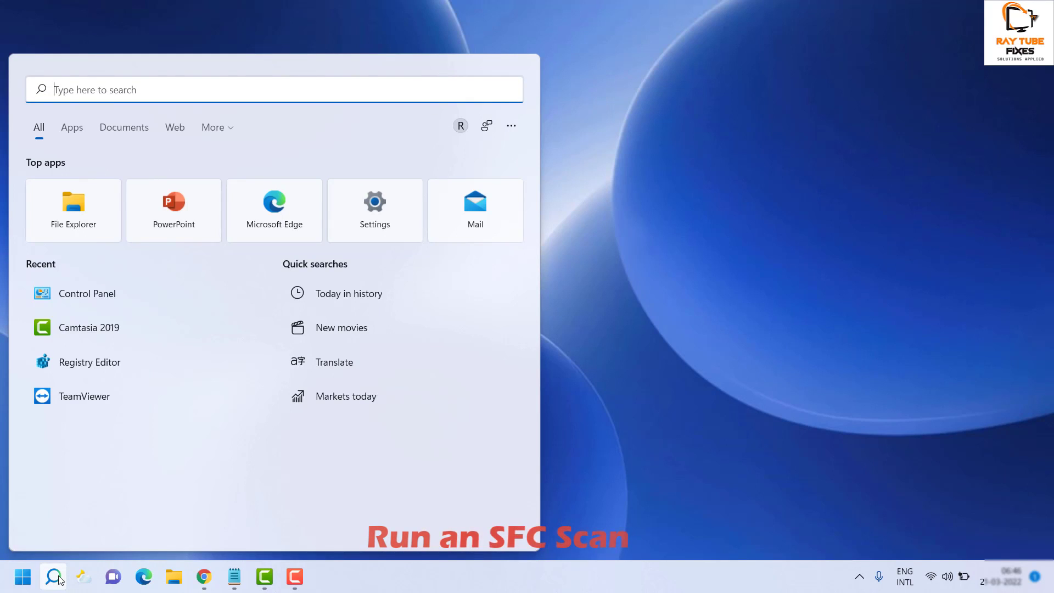
text(co)
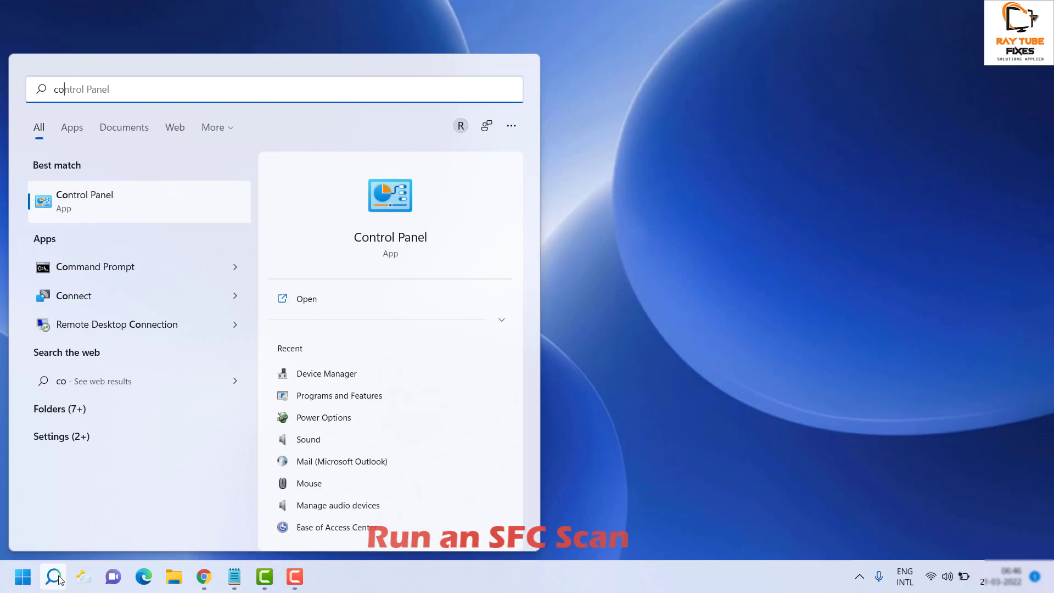
key(BackSpace)
key(BackSpace)
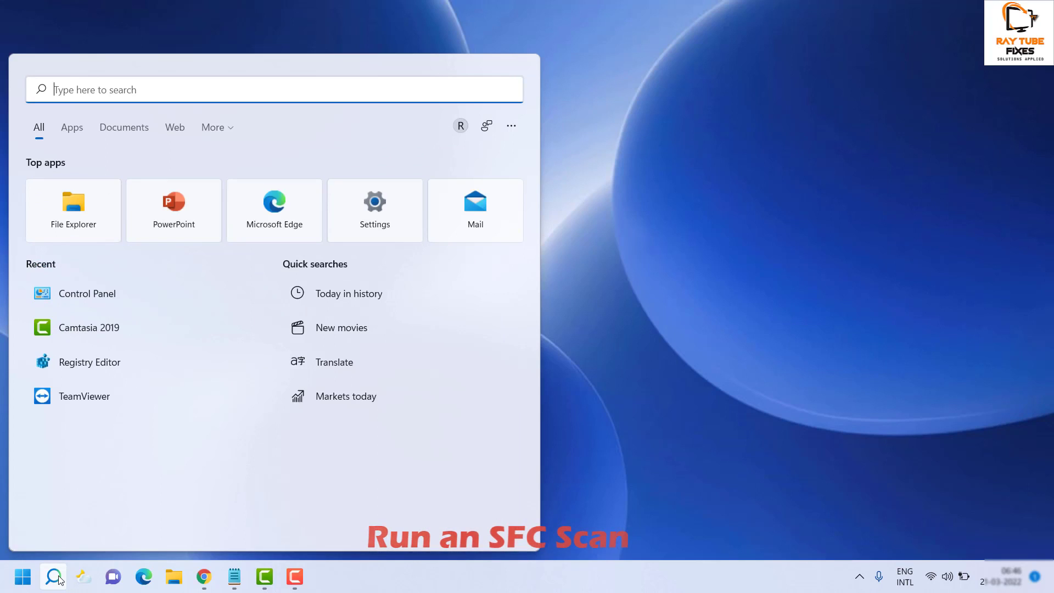
text(com)
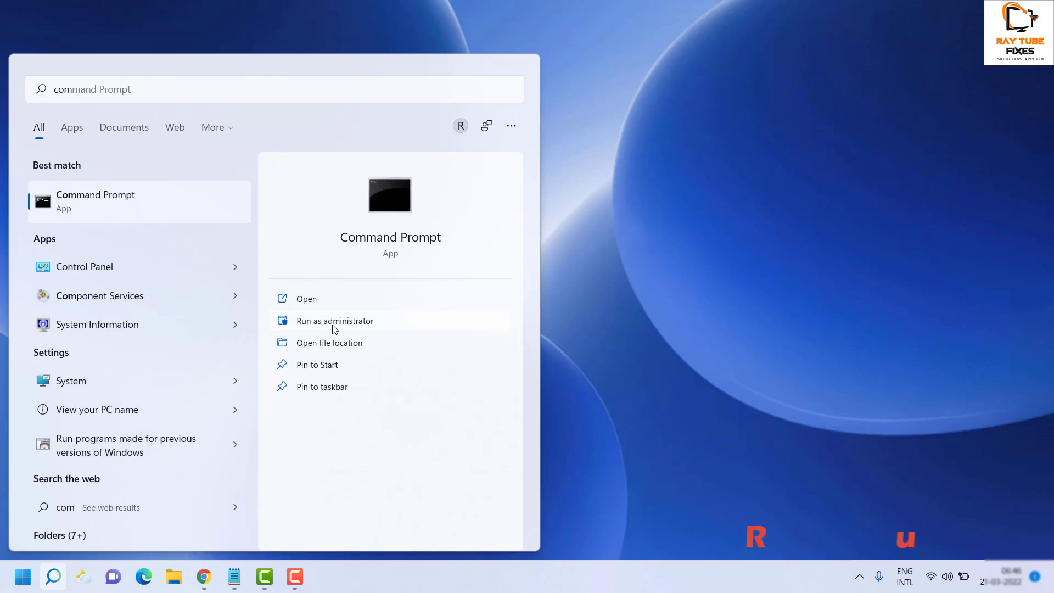
click(334, 323)
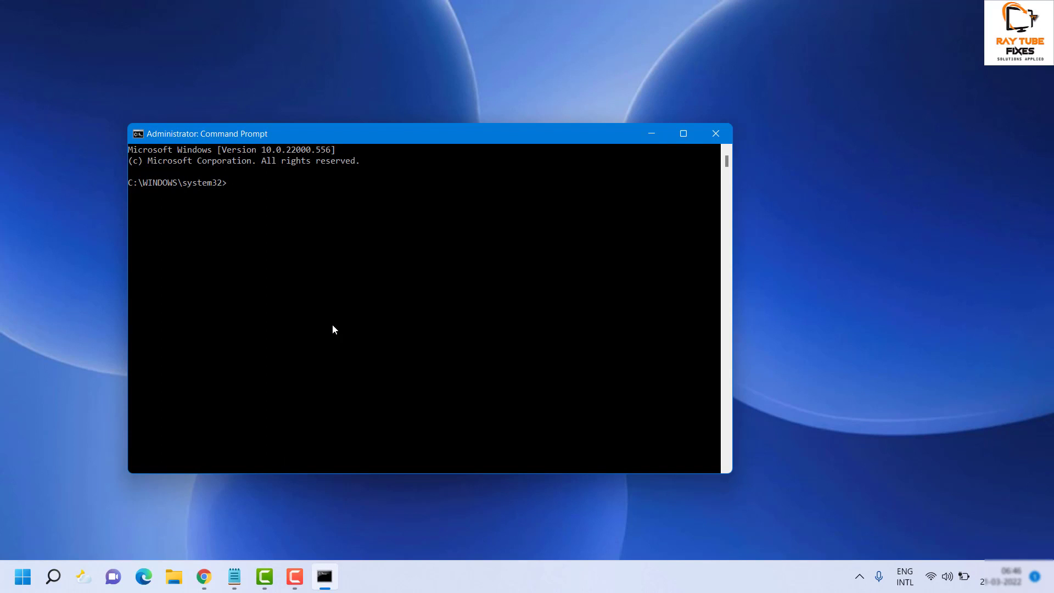
text(sfc /scannow)
key(Return)
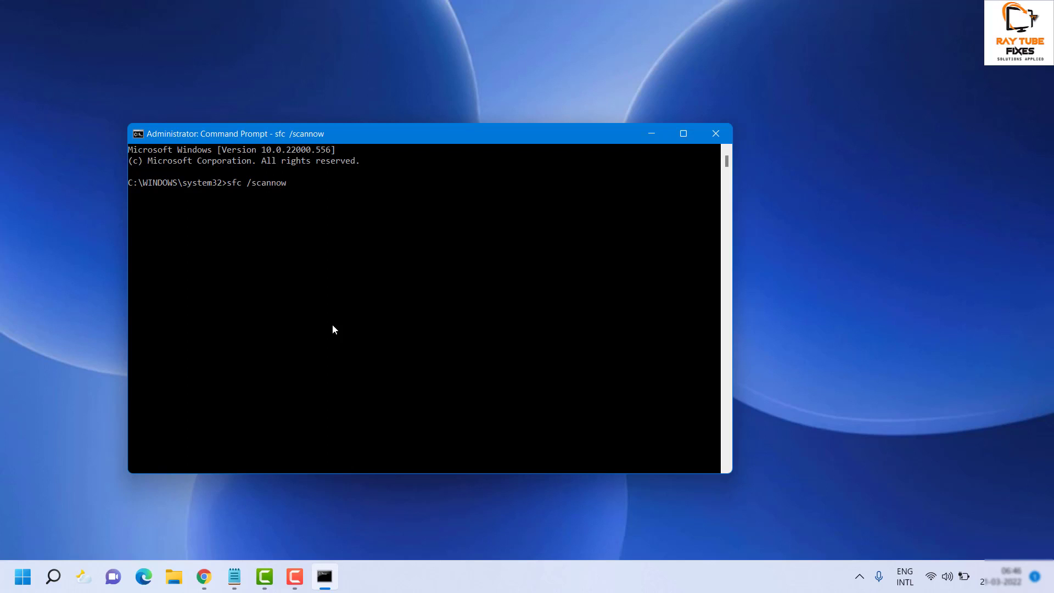